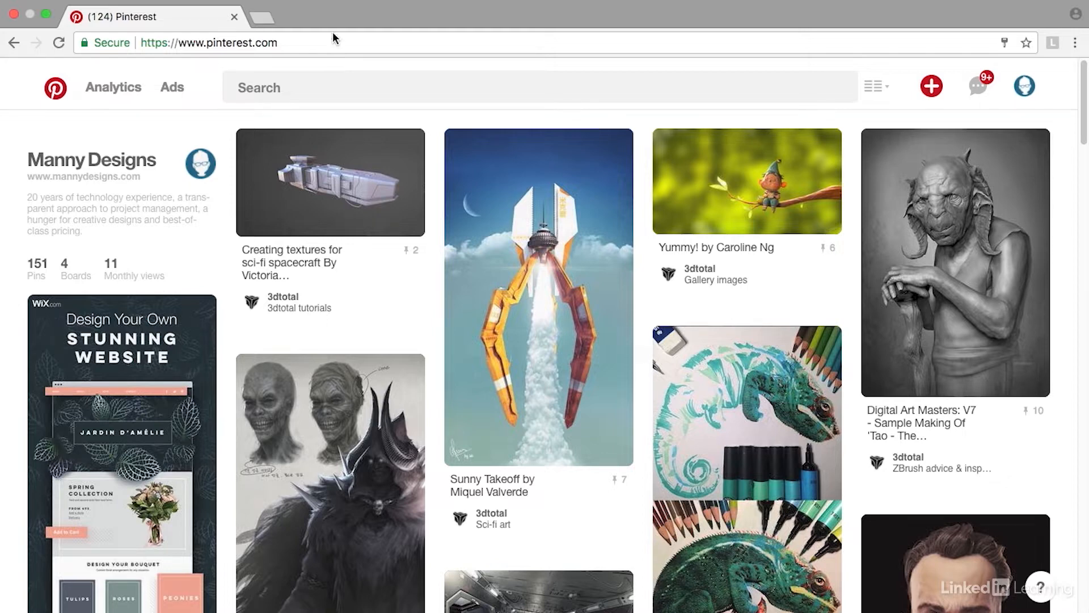
Search Pinterest for "sports" and narrow the results to the suggested Soccer topic.
click(292, 89)
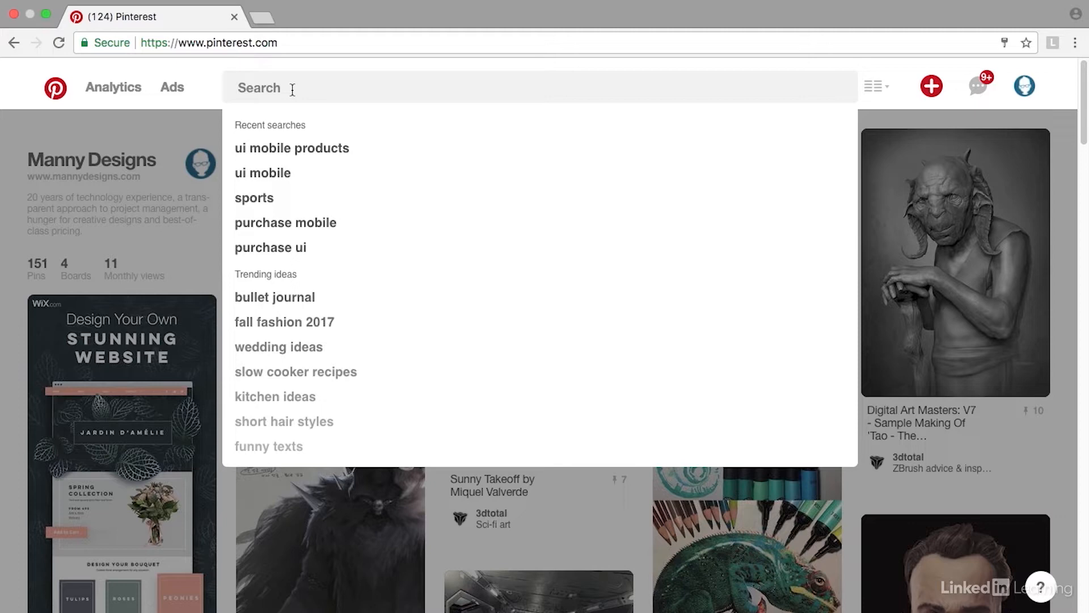
text(sports)
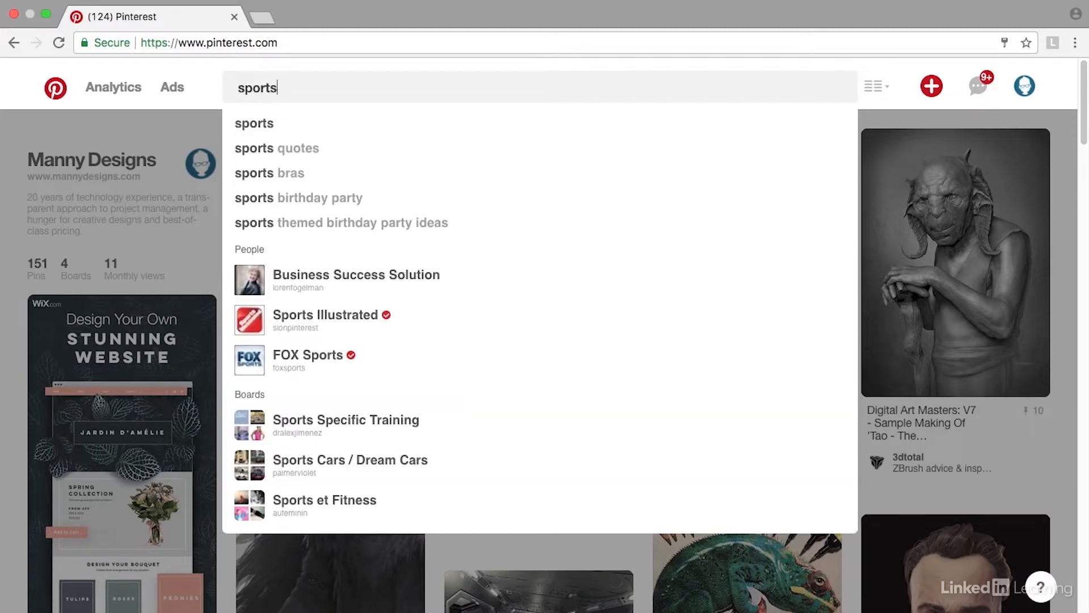
key(Return)
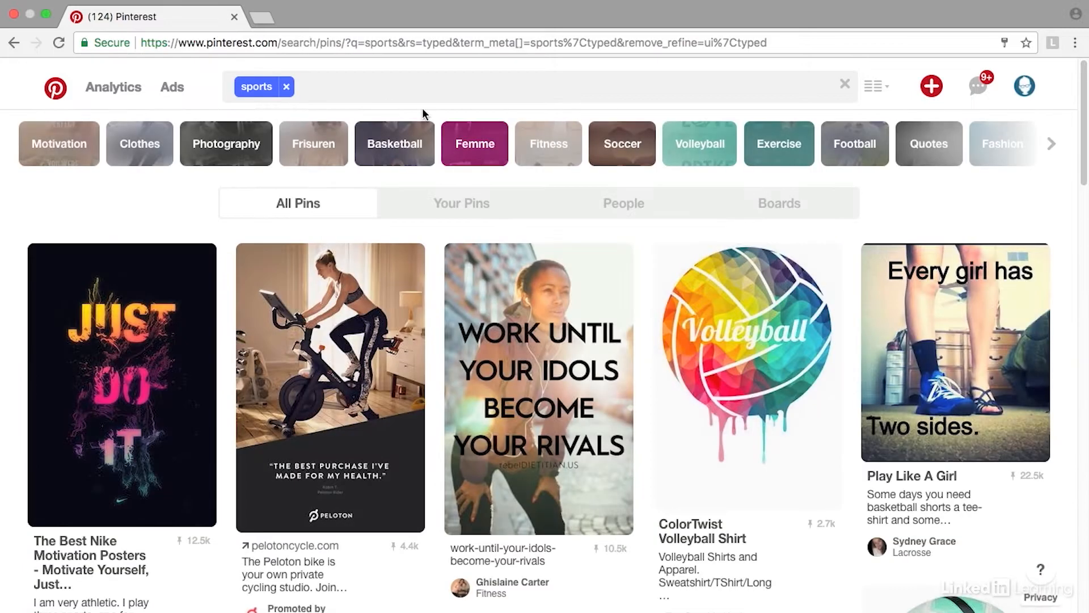
click(632, 149)
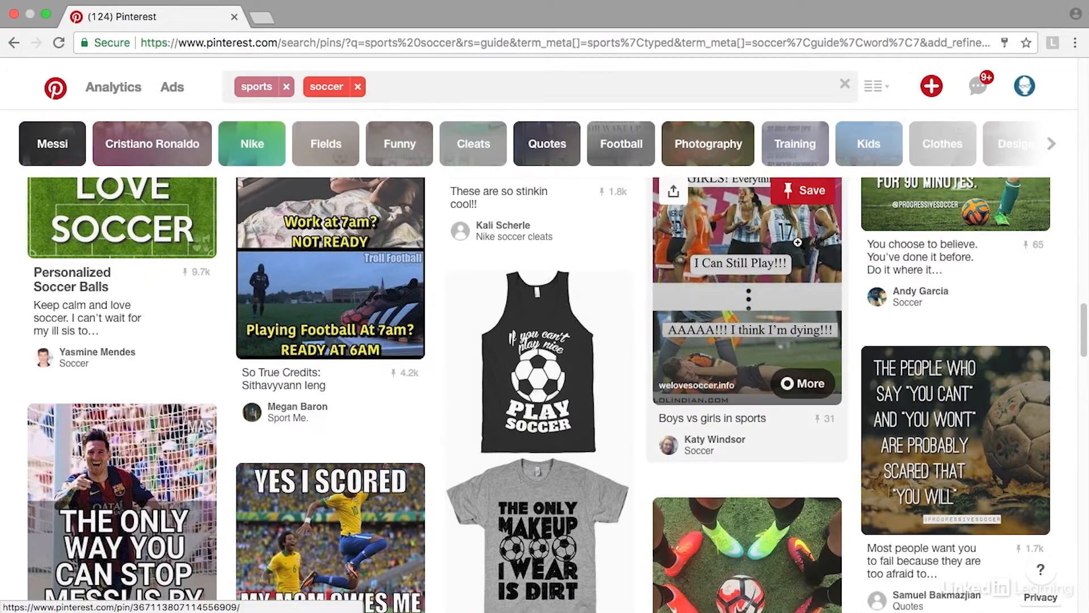
Browse the soccer pins for visual inspiration such as imagery, colours, typography and product shots.
scroll(1072, 309, down, 10)
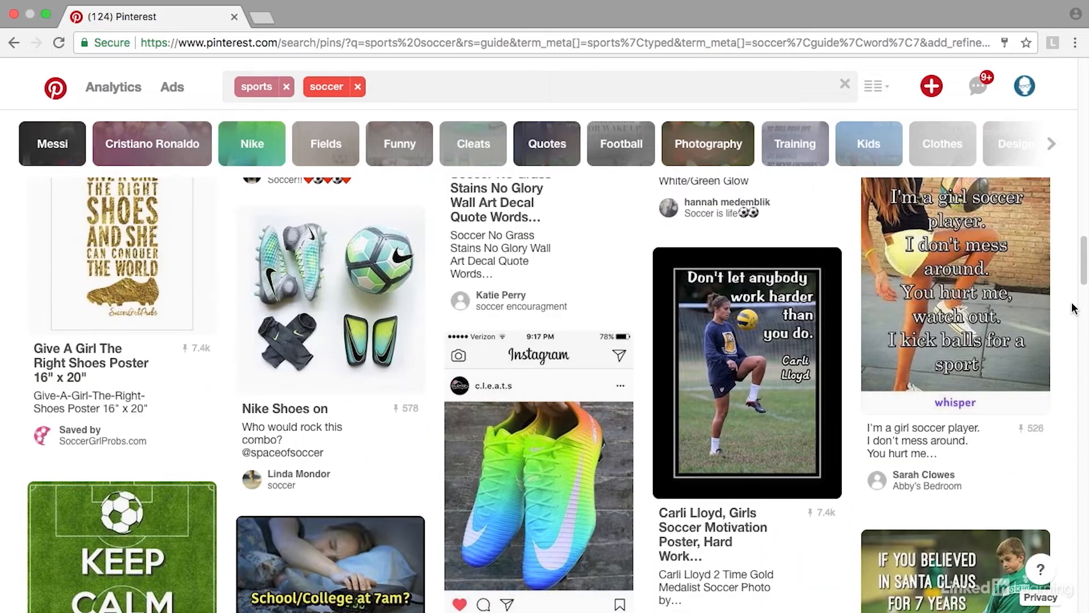
mouse_move(396, 302)
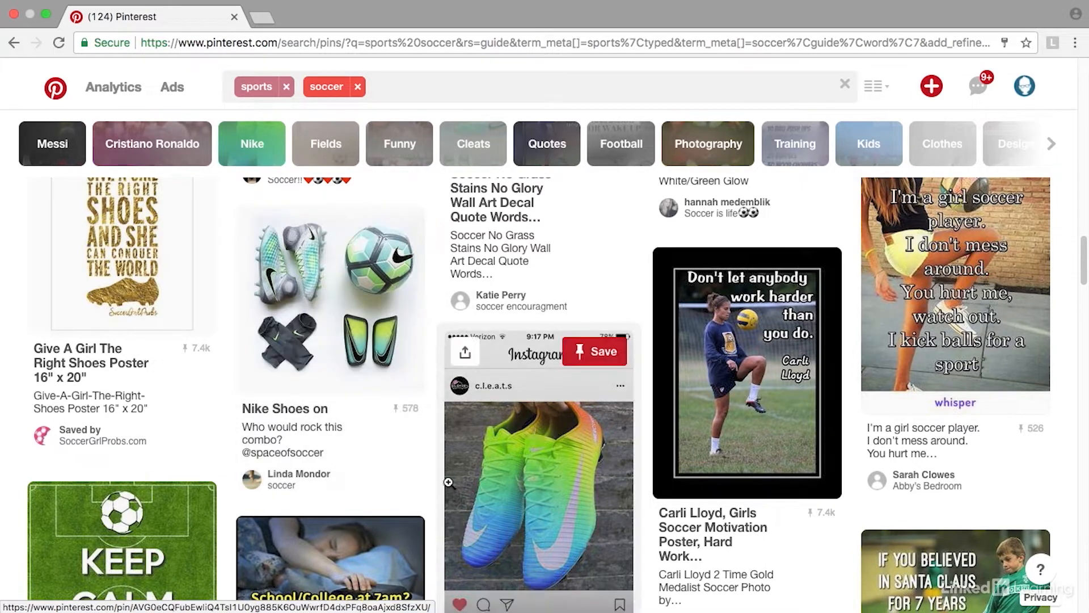
scroll(454, 477, down, 2)
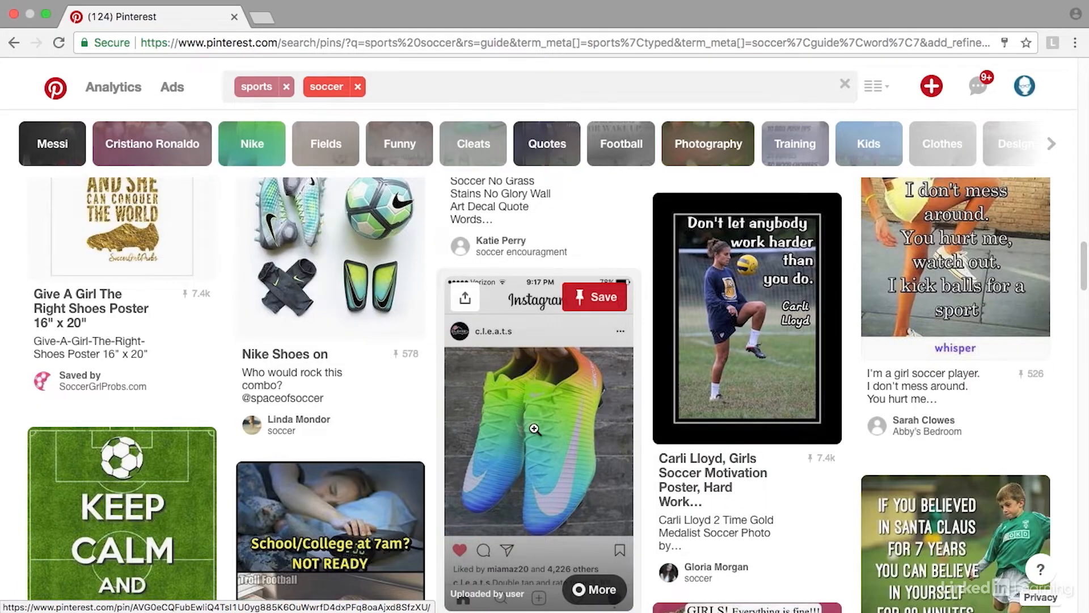
scroll(535, 428, down, 3)
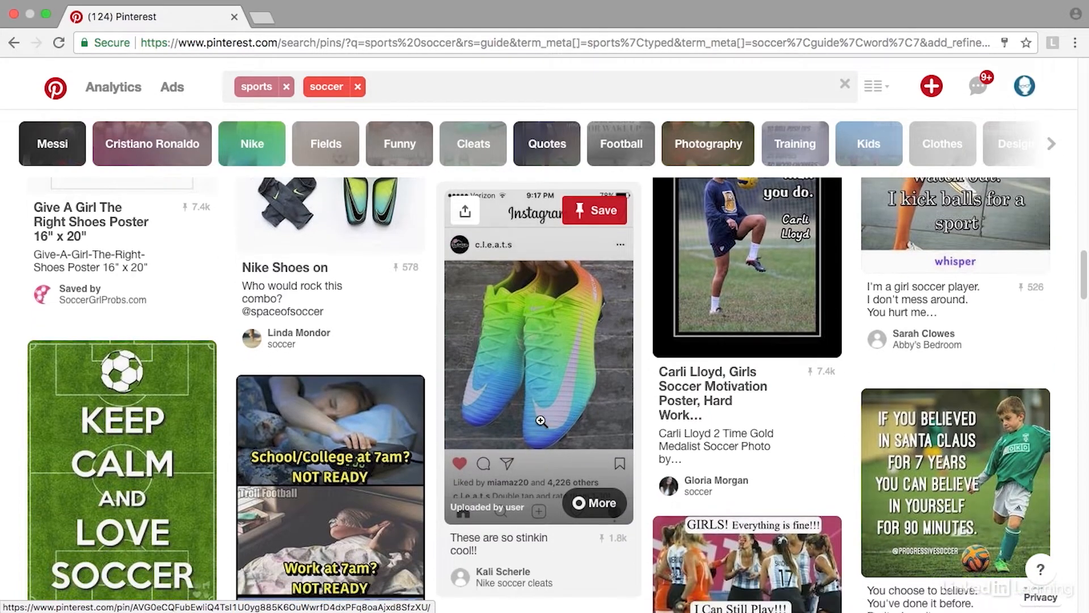
scroll(543, 420, down, 12)
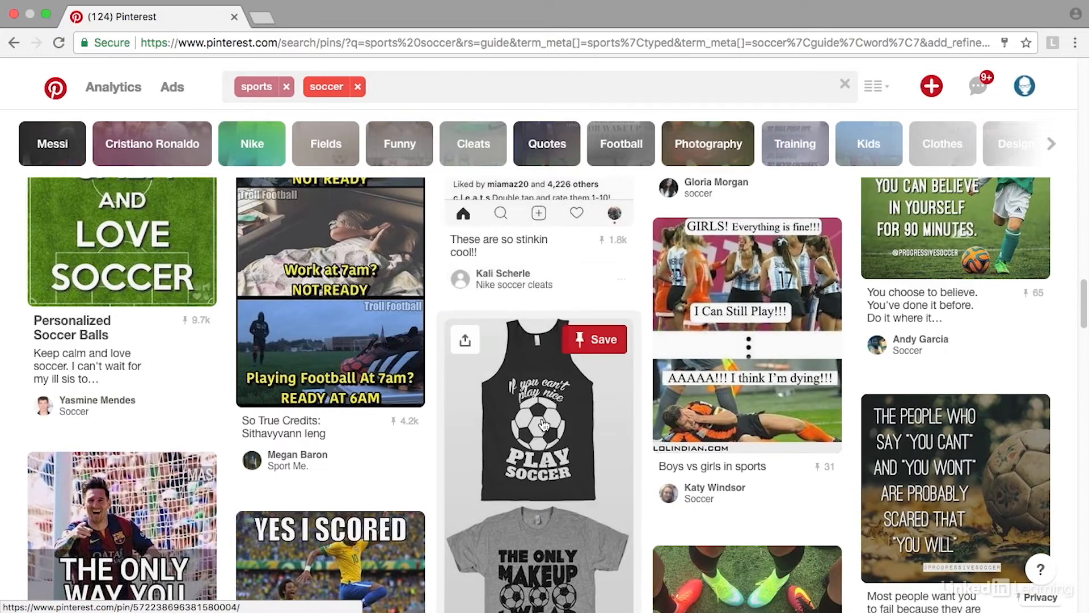
scroll(543, 424, down, 15)
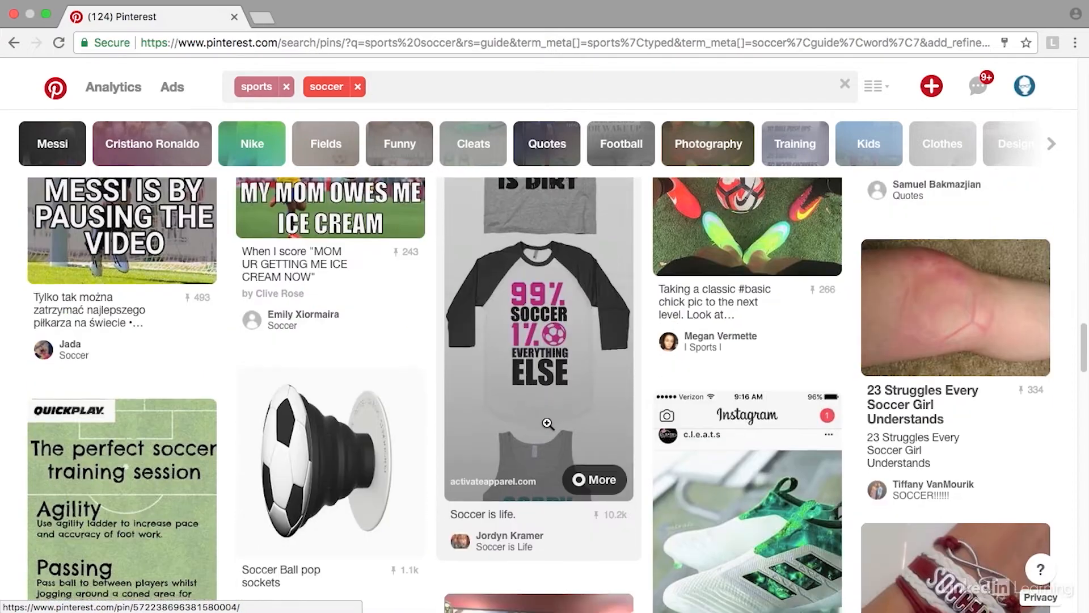
scroll(548, 423, down, 4)
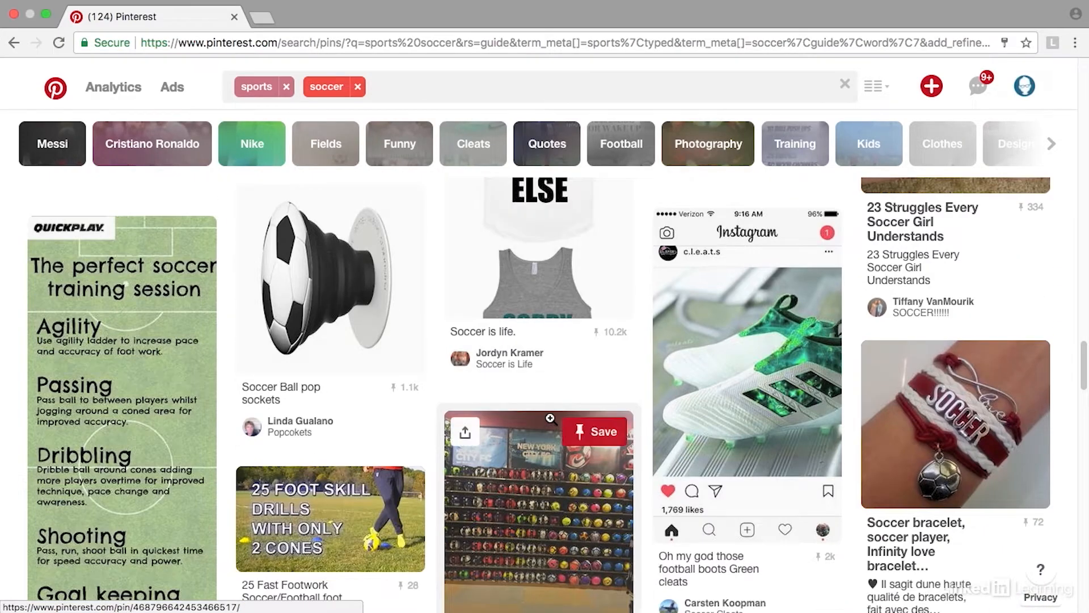
scroll(747, 412, down, 10)
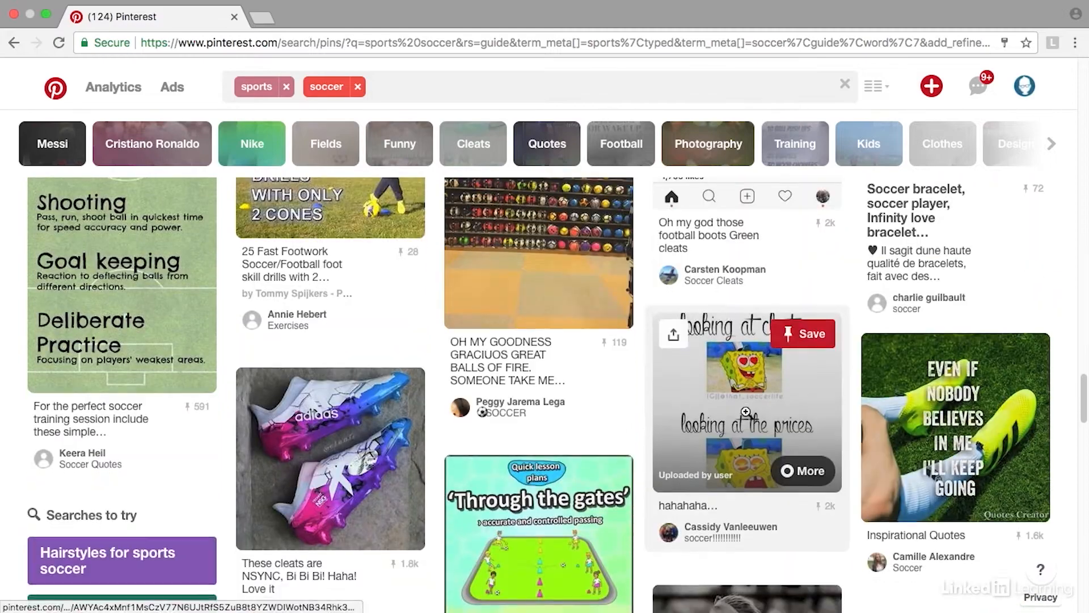
scroll(747, 412, down, 20)
scroll(746, 408, down, 20)
scroll(746, 408, down, 20)
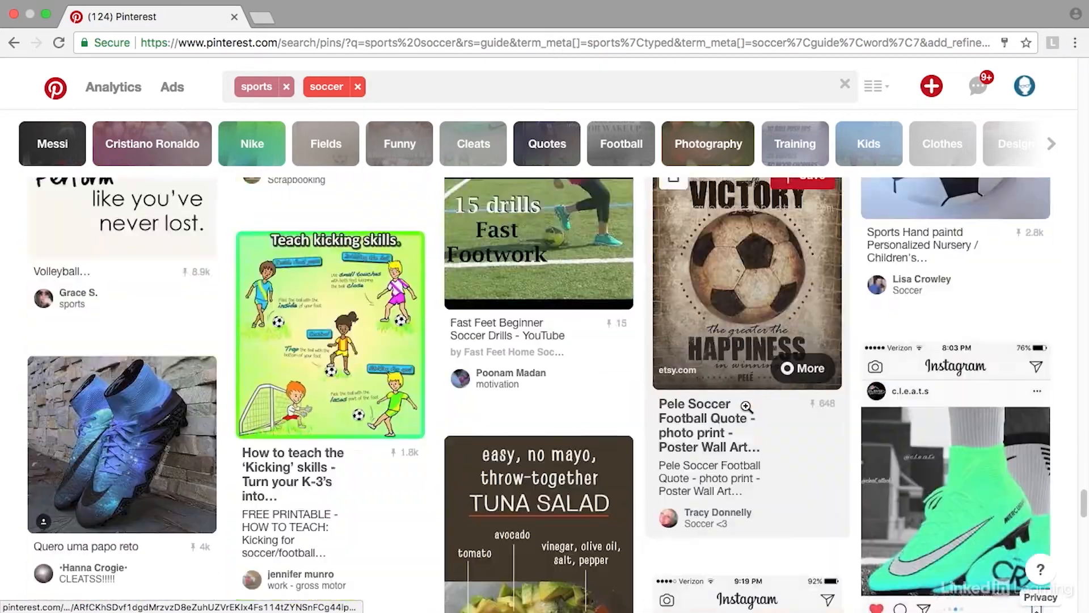
scroll(747, 406, down, 10)
scroll(746, 406, up, 14)
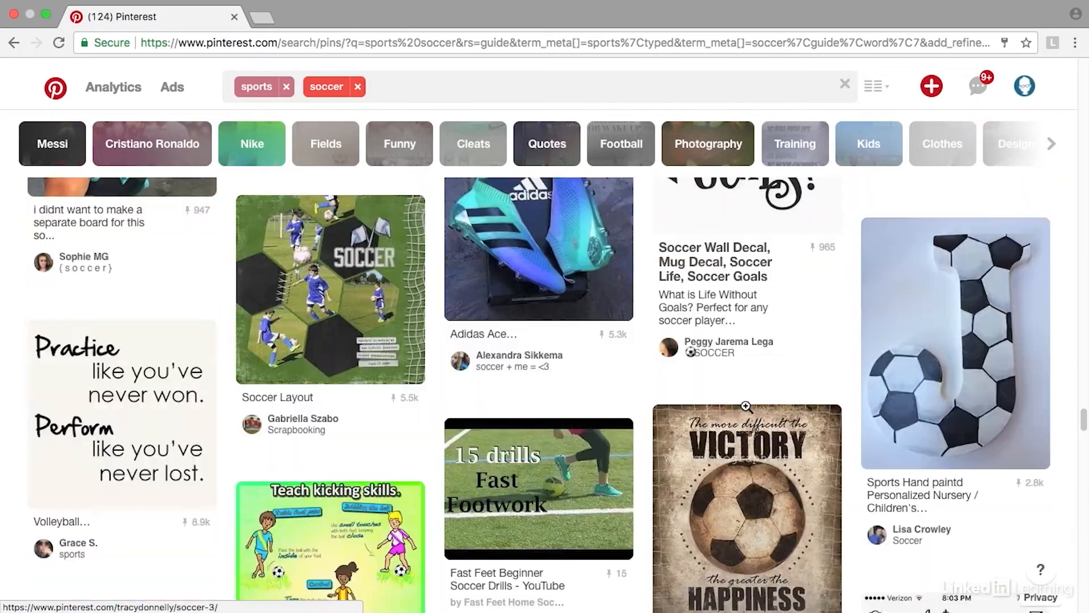
scroll(746, 407, down, 20)
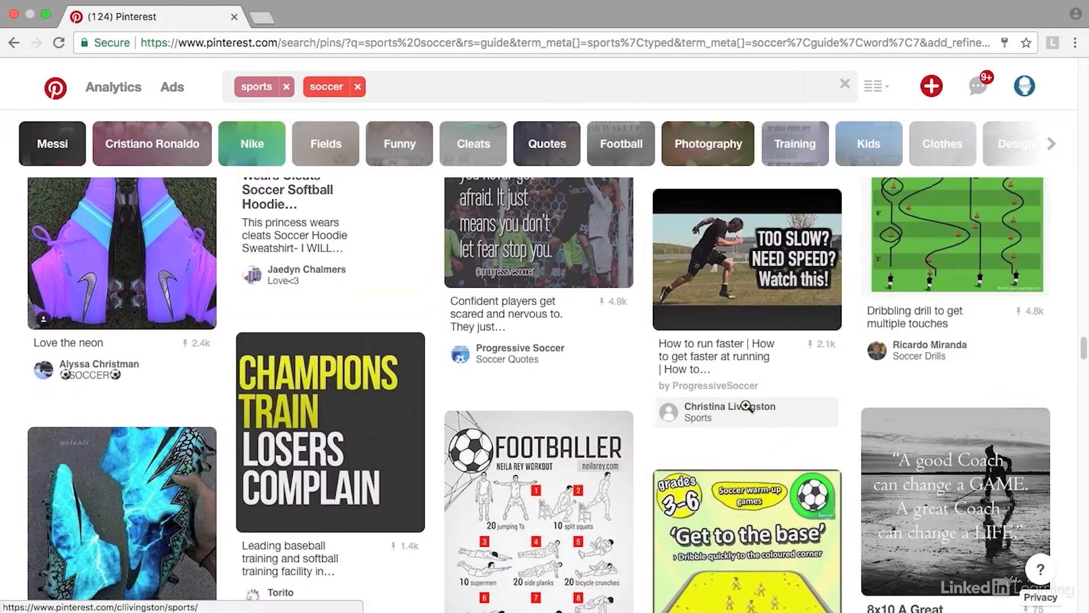
scroll(746, 406, down, 20)
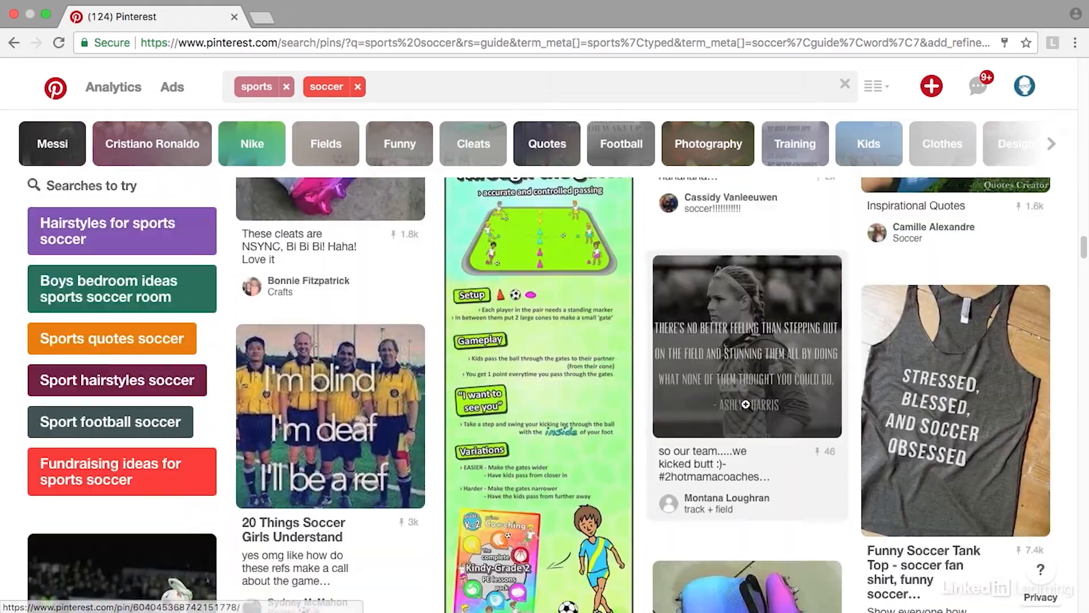
scroll(746, 404, up, 20)
scroll(748, 410, up, 15)
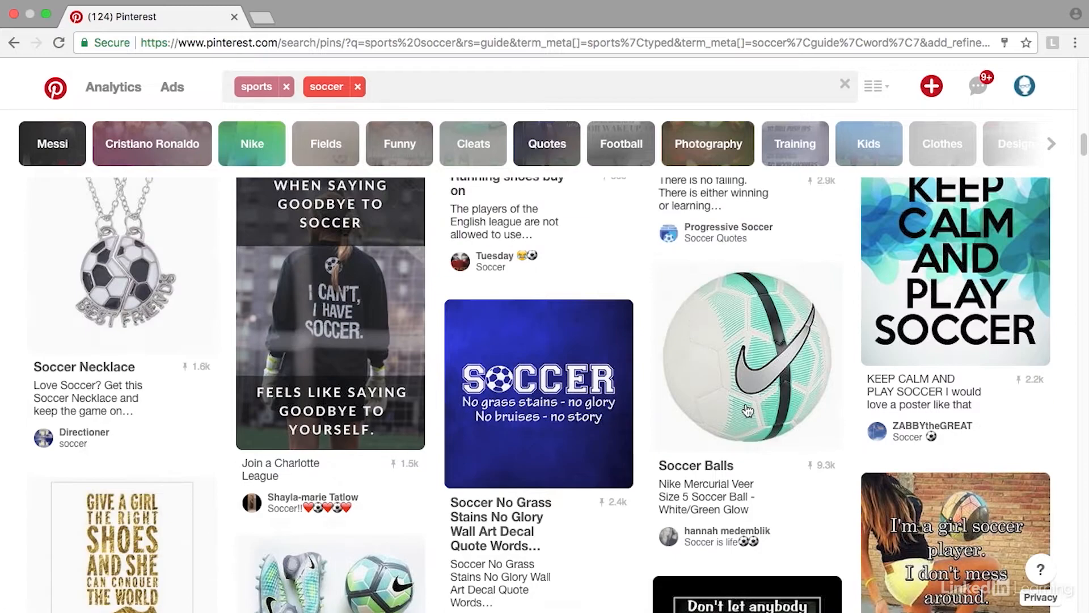
scroll(748, 409, up, 5)
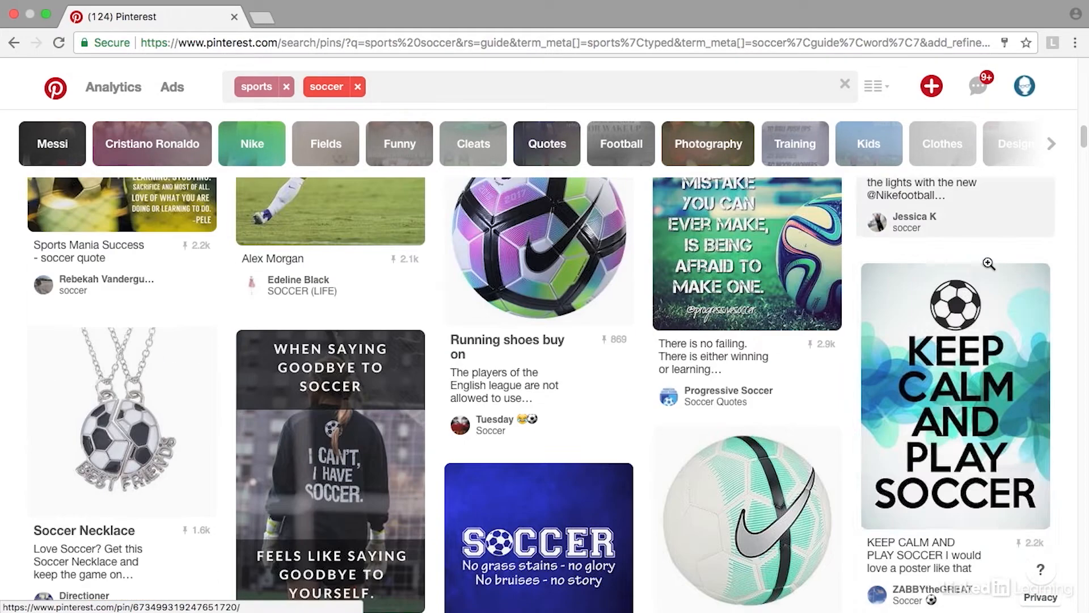
mouse_move(946, 341)
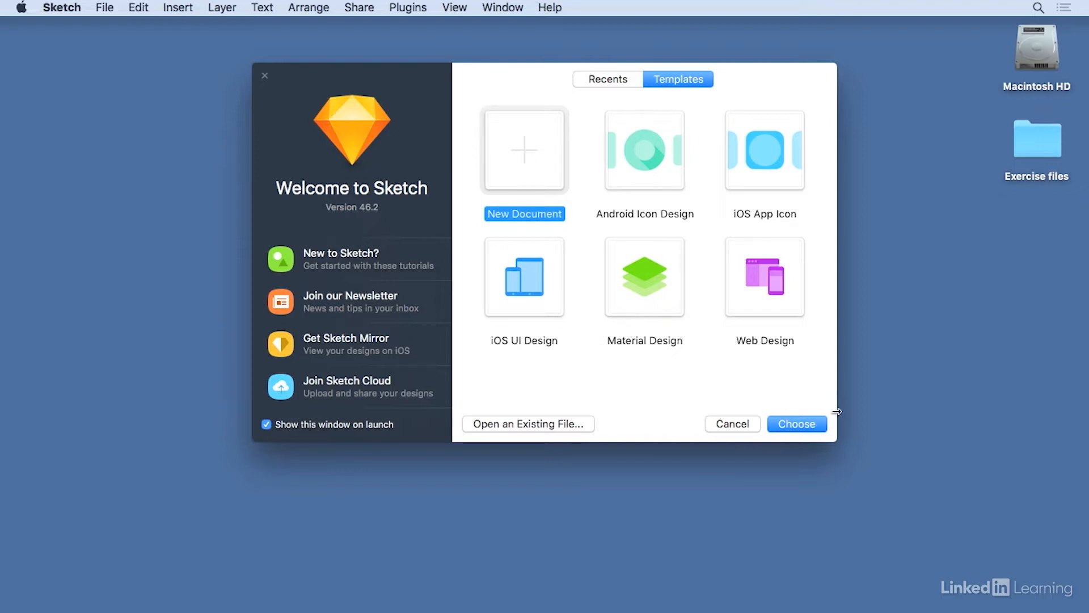
Switch to Sketch, create a new blank document and make its window full screen.
click(802, 423)
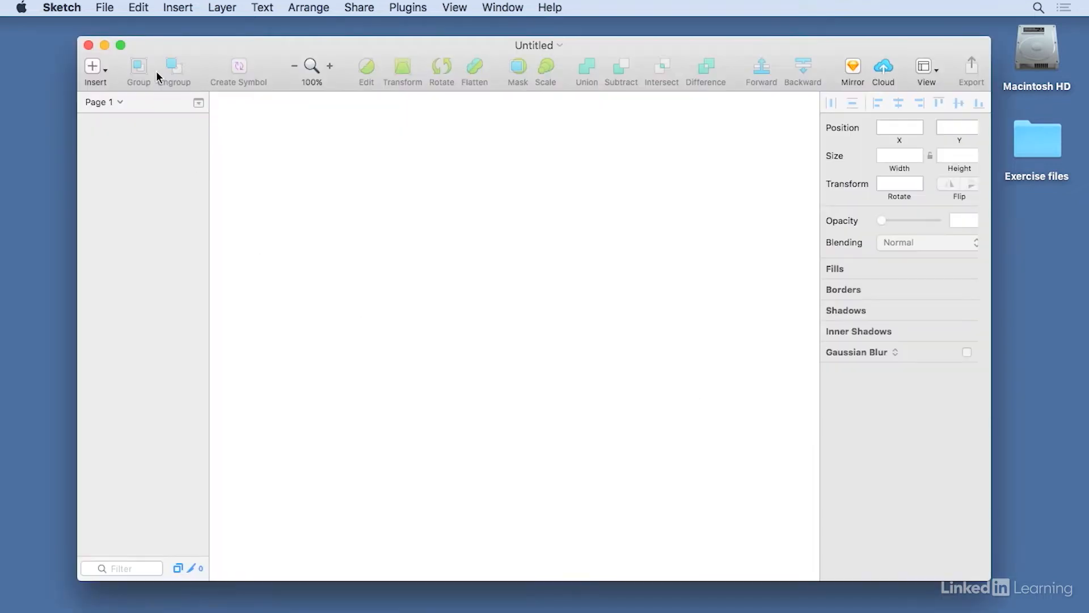
click(122, 46)
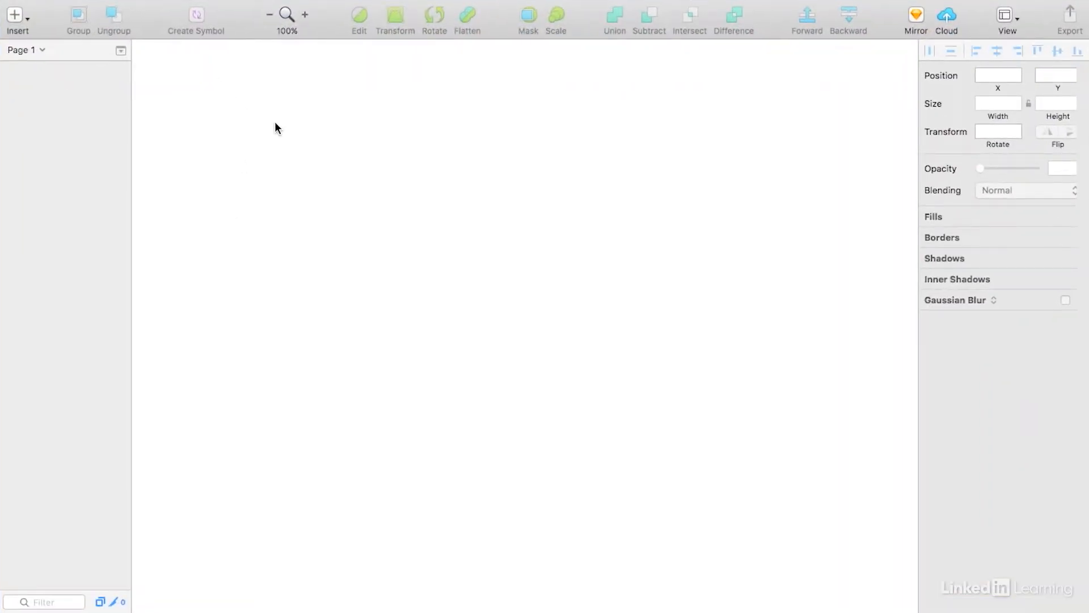
Show the page list and rename Page 1 as "Inspiration".
click(121, 53)
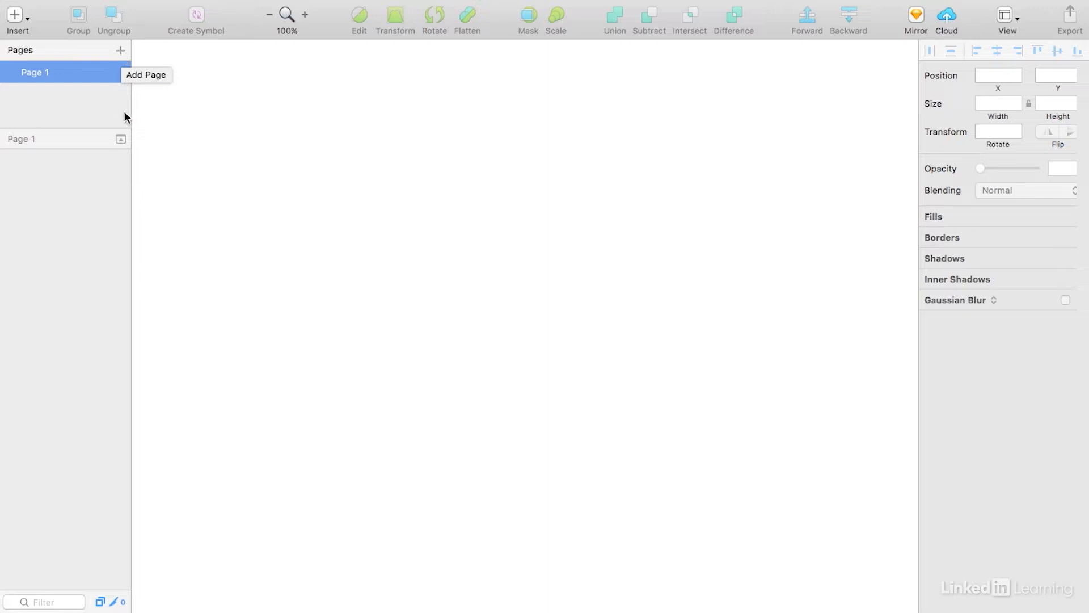
double_click(46, 74)
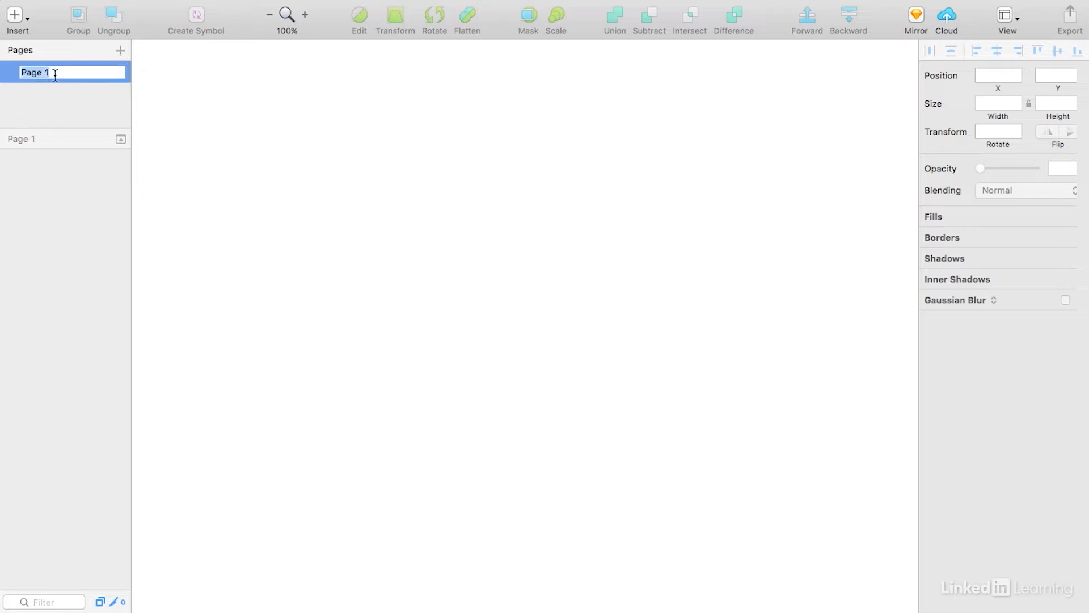
text(Inspiration)
key(Return)
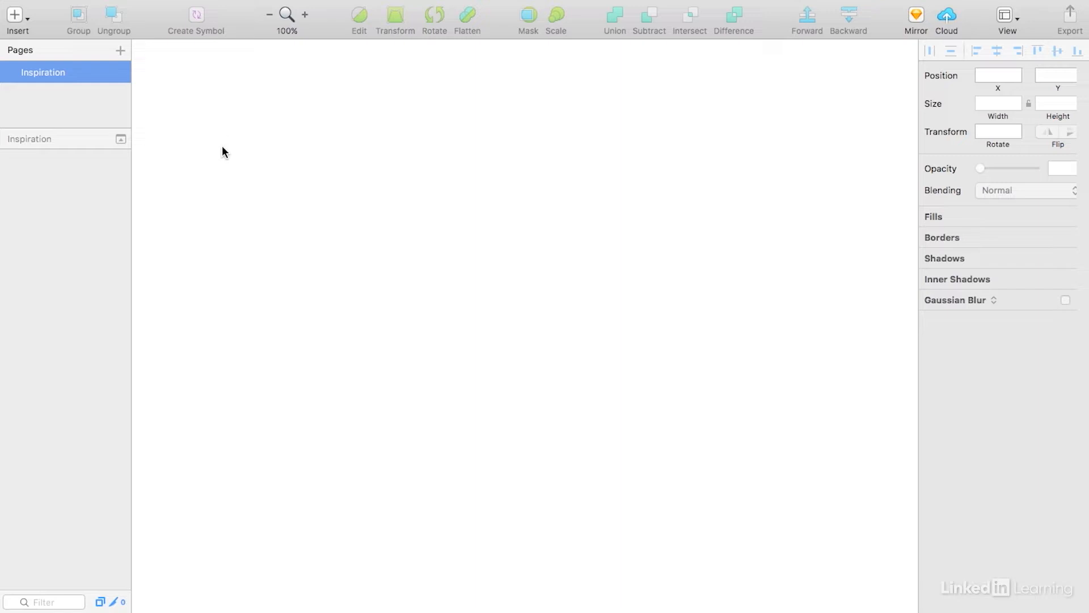
Start a new artboard and create a custom artboard size preset named "Inspiration board".
key(a)
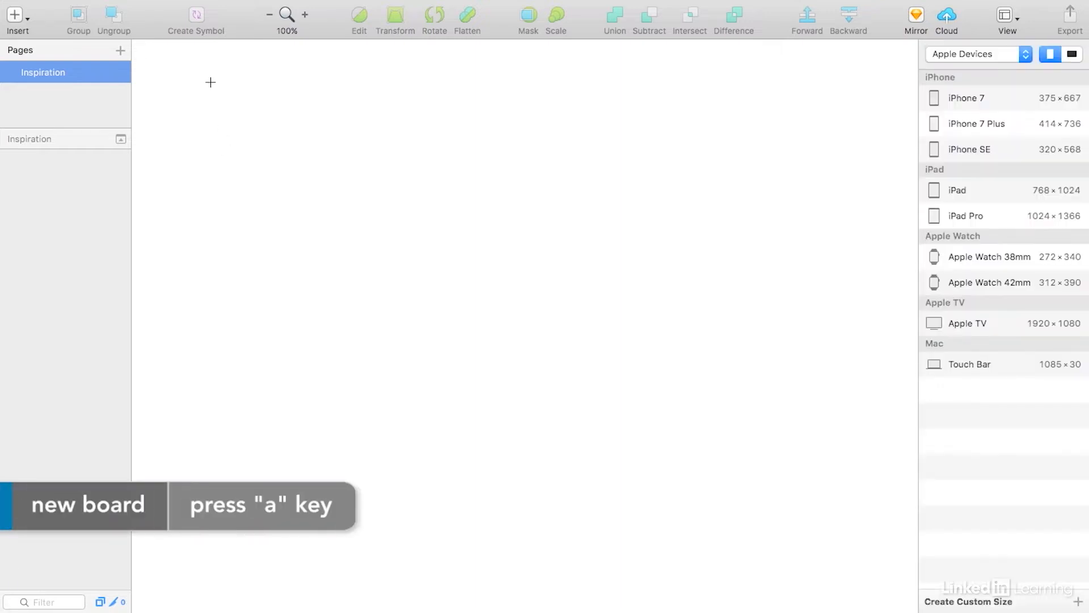
click(1026, 54)
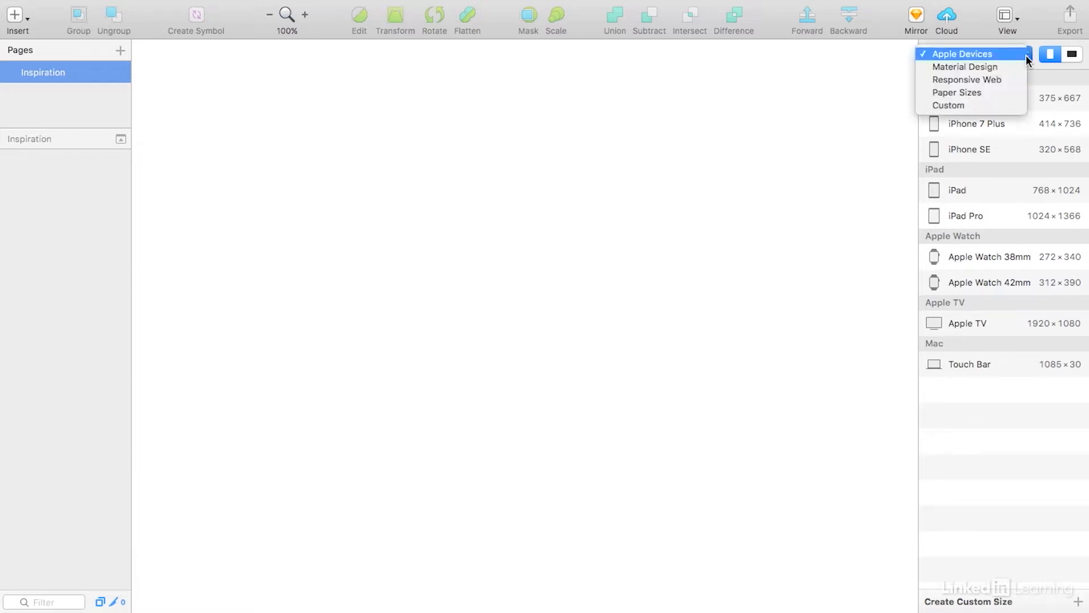
click(967, 105)
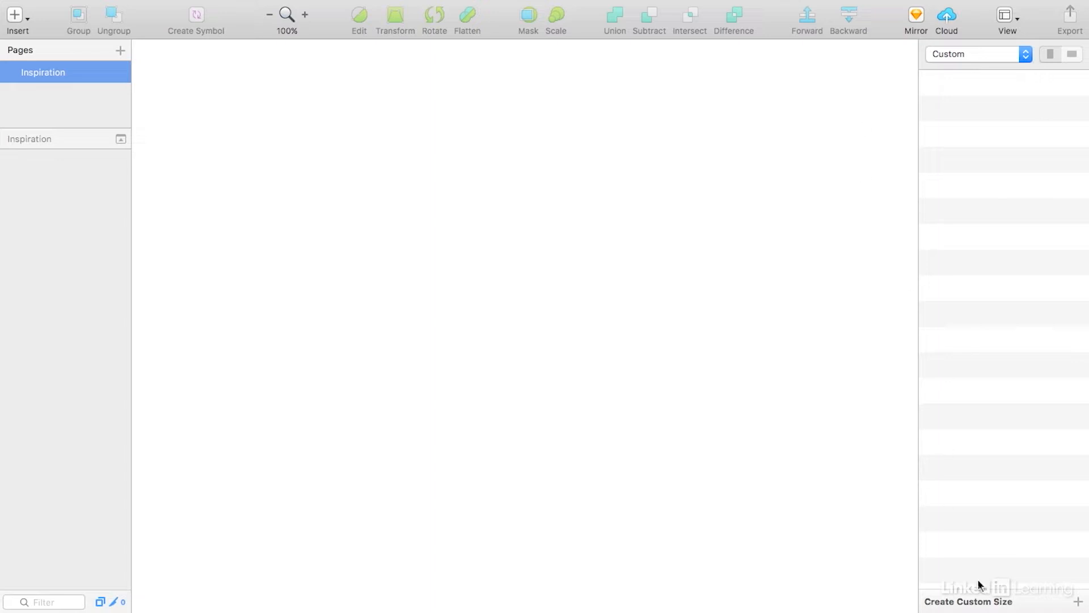
click(977, 603)
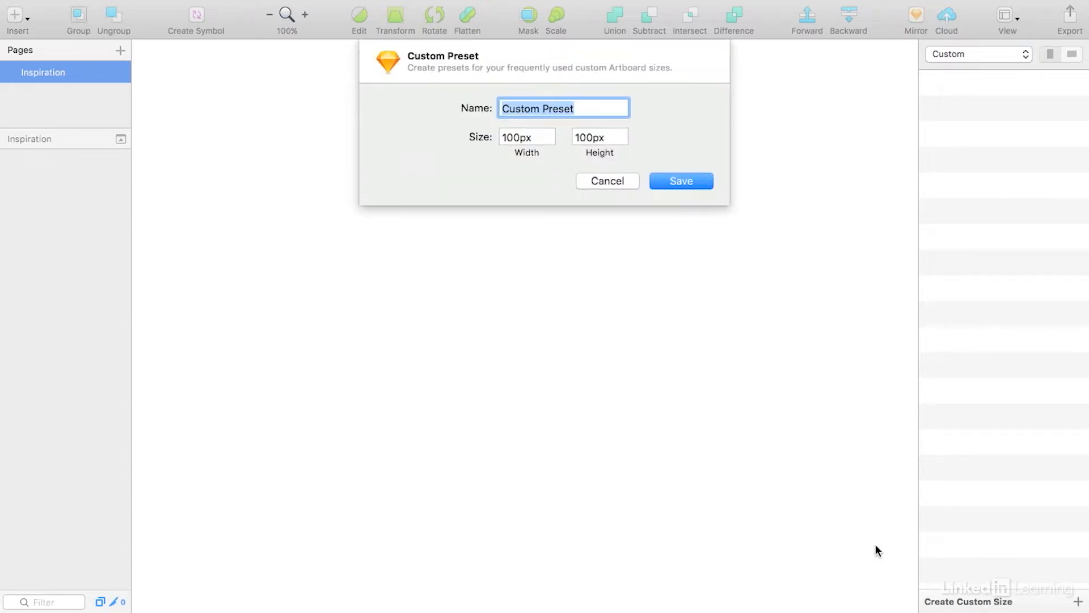
drag(589, 104, 485, 106)
text(In)
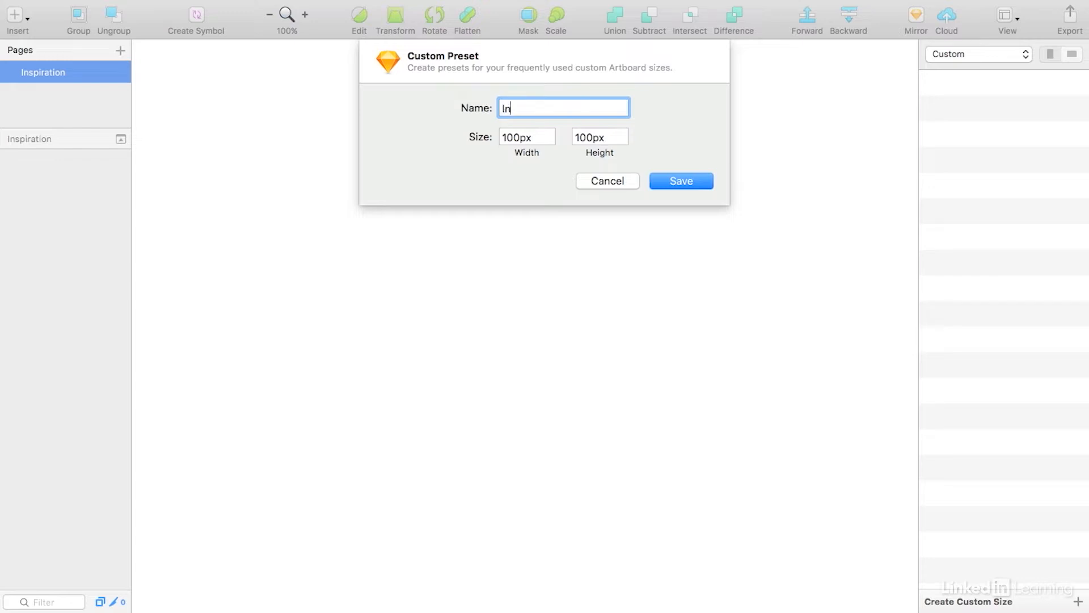
text(spiration board)
Set the preset's width and height to 1000 px each and save it.
click(521, 137)
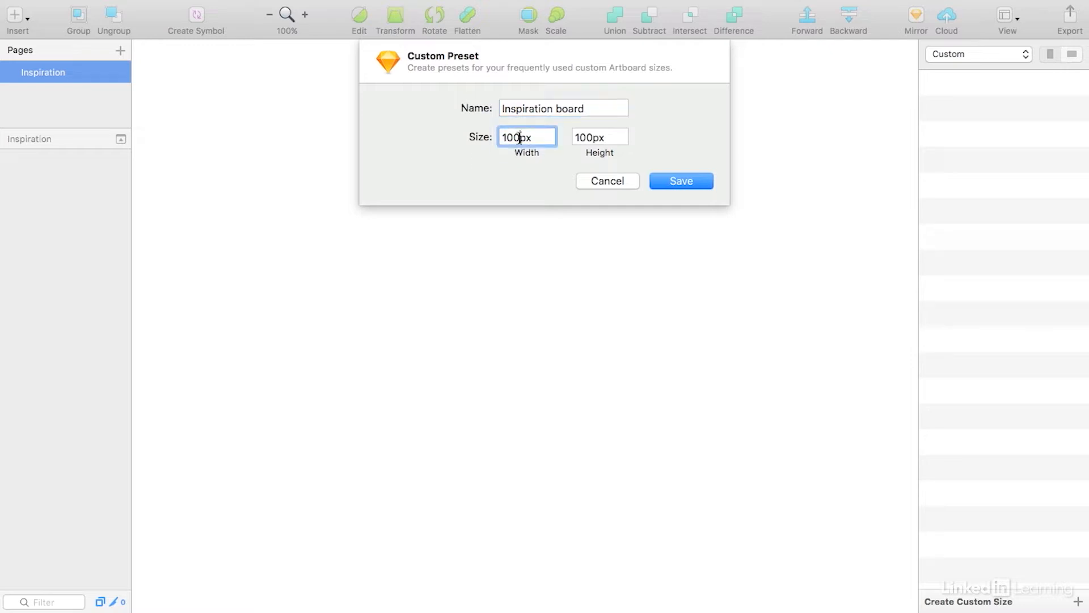
text(0)
key(Tab)
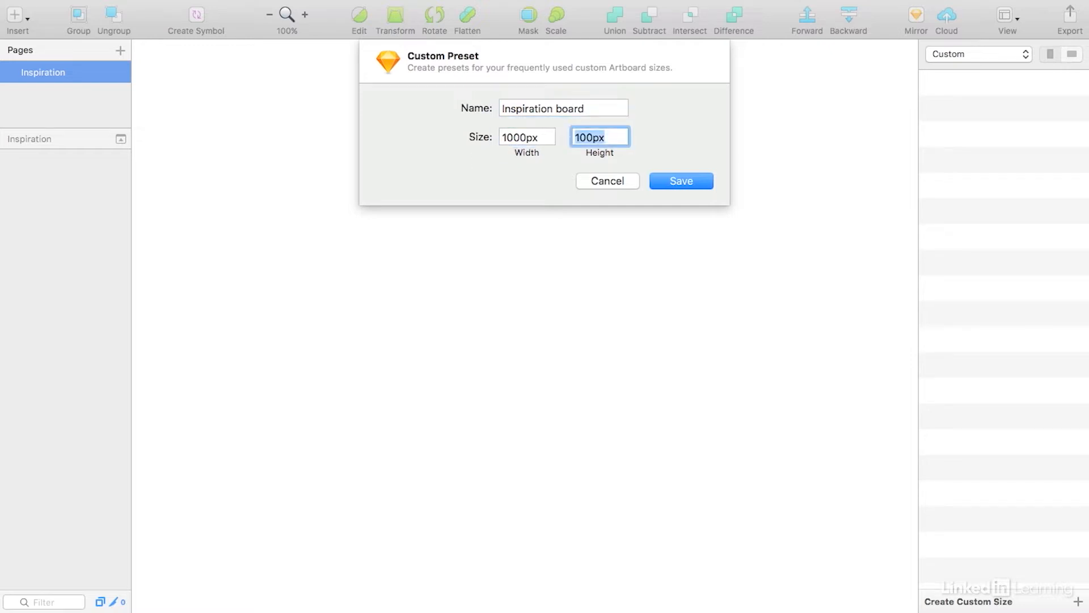
click(581, 137)
text(0)
click(671, 180)
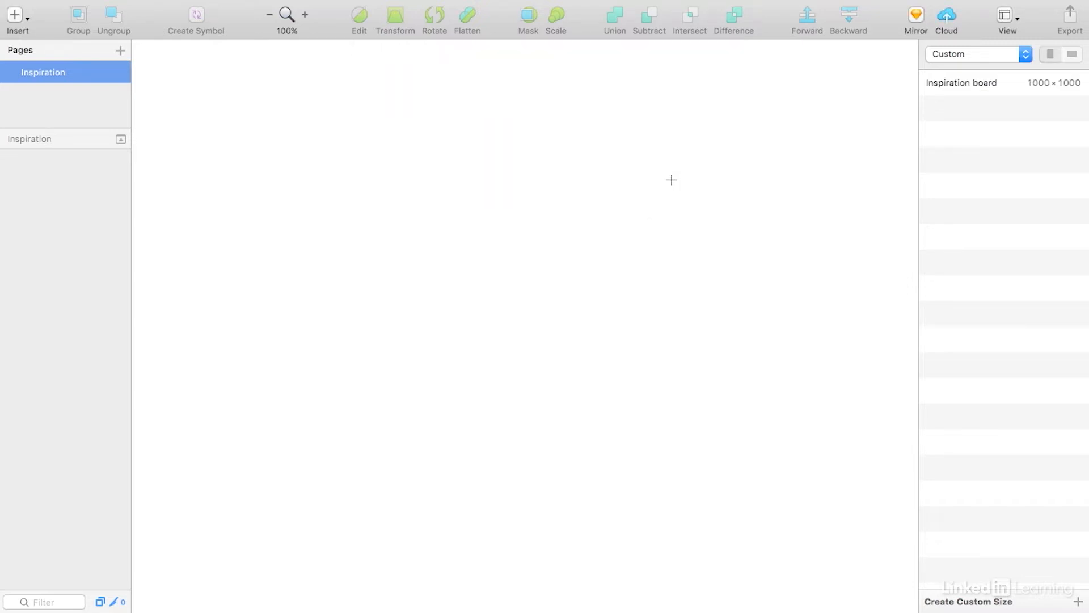
Add an artboard to the Inspiration page using the custom Inspiration board preset.
click(982, 83)
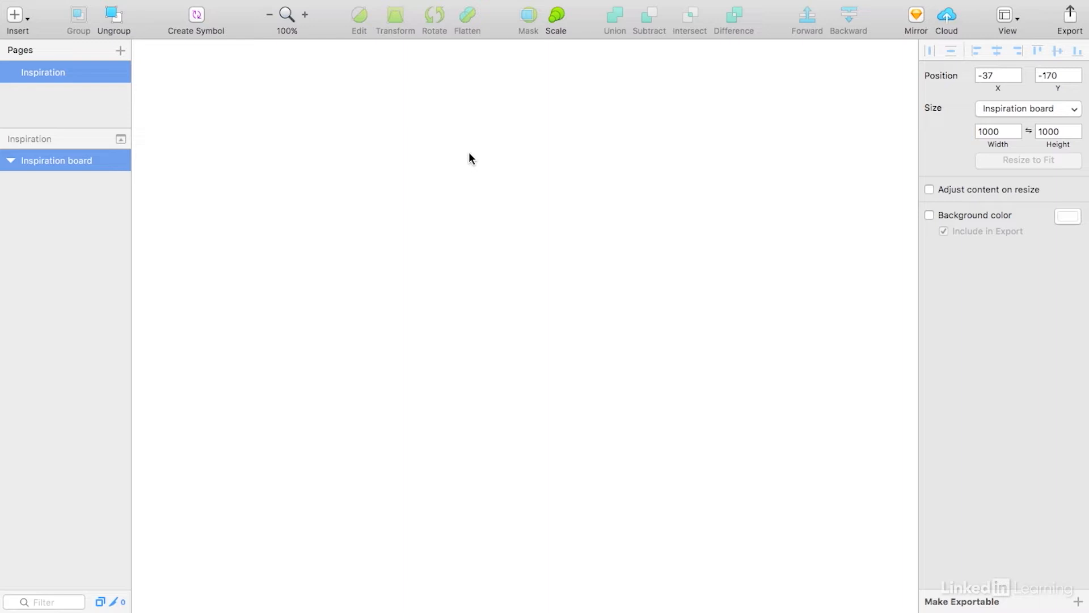
scroll(461, 144, down, 5)
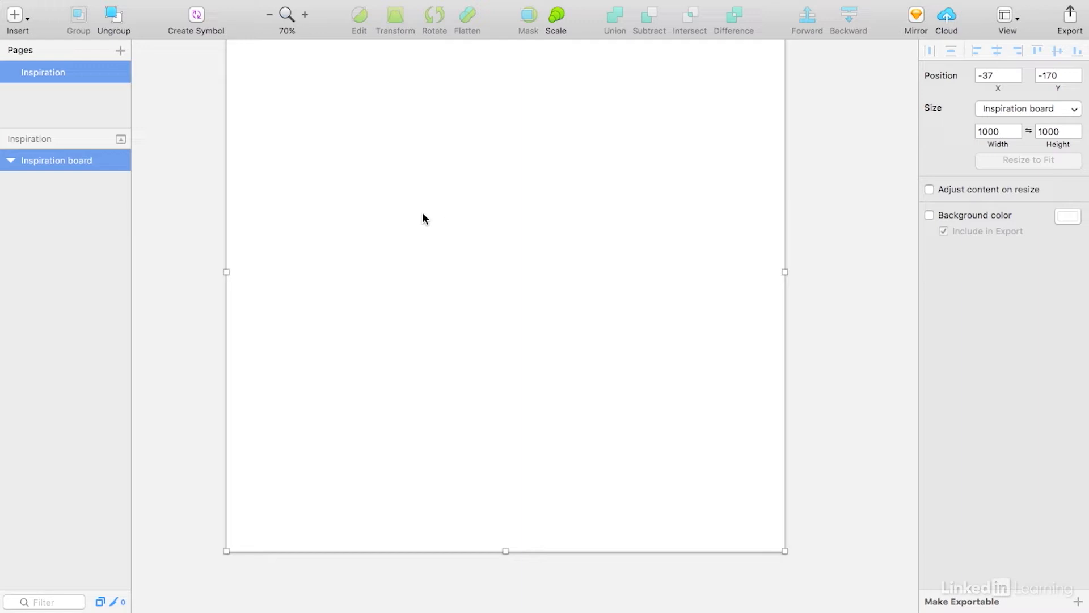
scroll(450, 244, down, 1)
scroll(451, 247, up, 1)
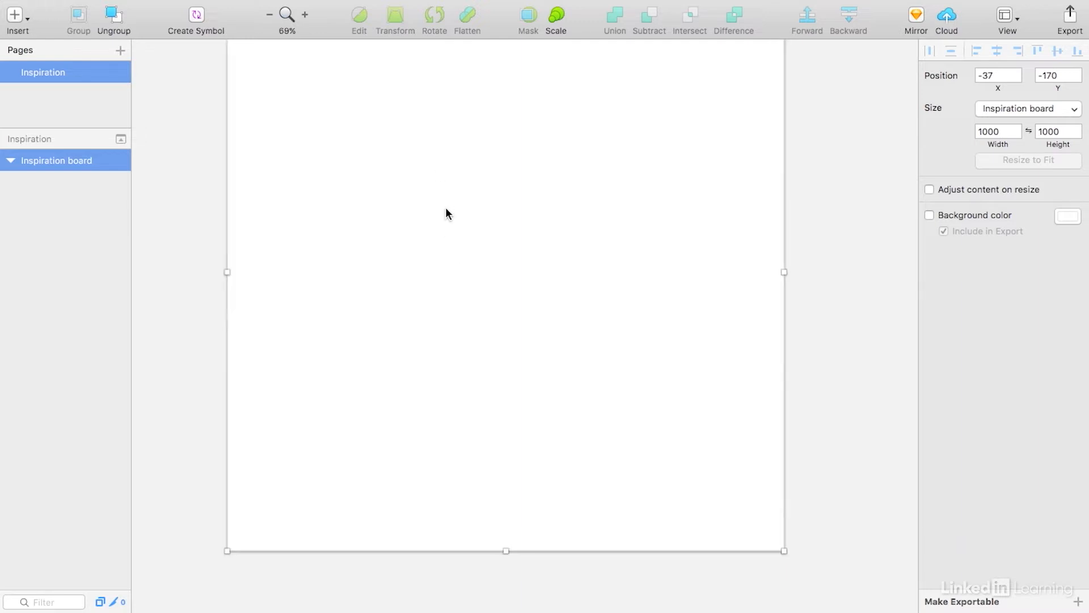
Take Sketch out of full screen and arrange its window beside the Pinterest browser window.
scroll(452, 211, up, 5)
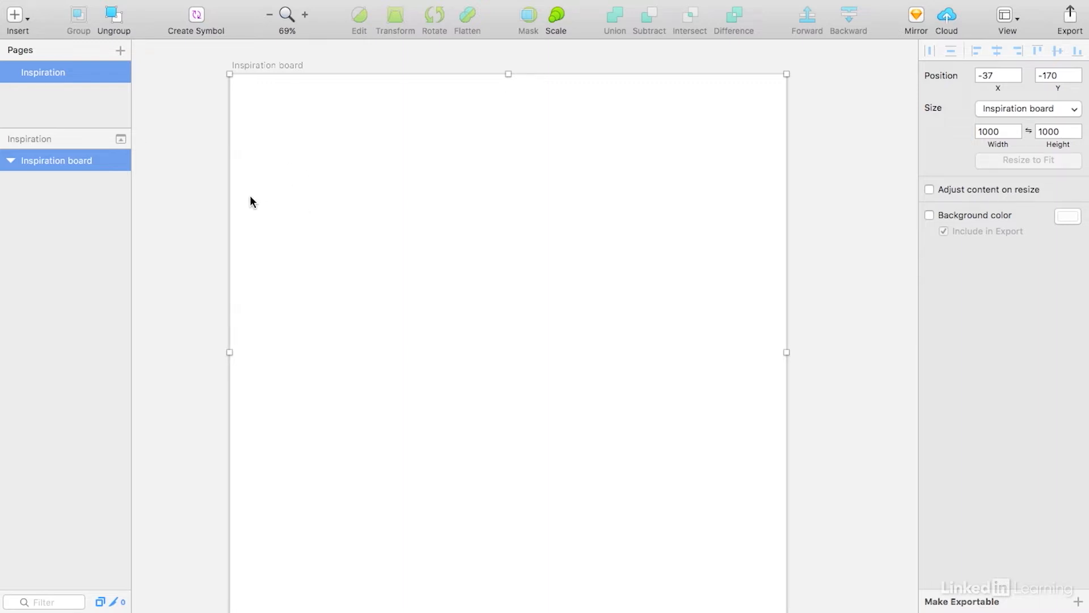
scroll(250, 196, right, 3)
scroll(254, 193, left, 4)
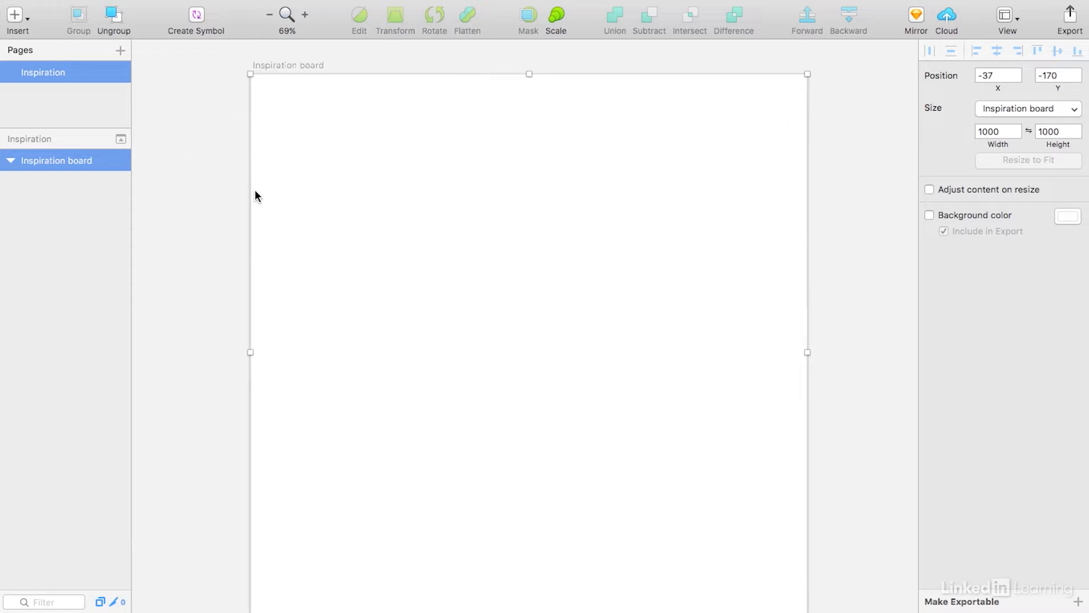
scroll(256, 195, right, 2)
click(186, 174)
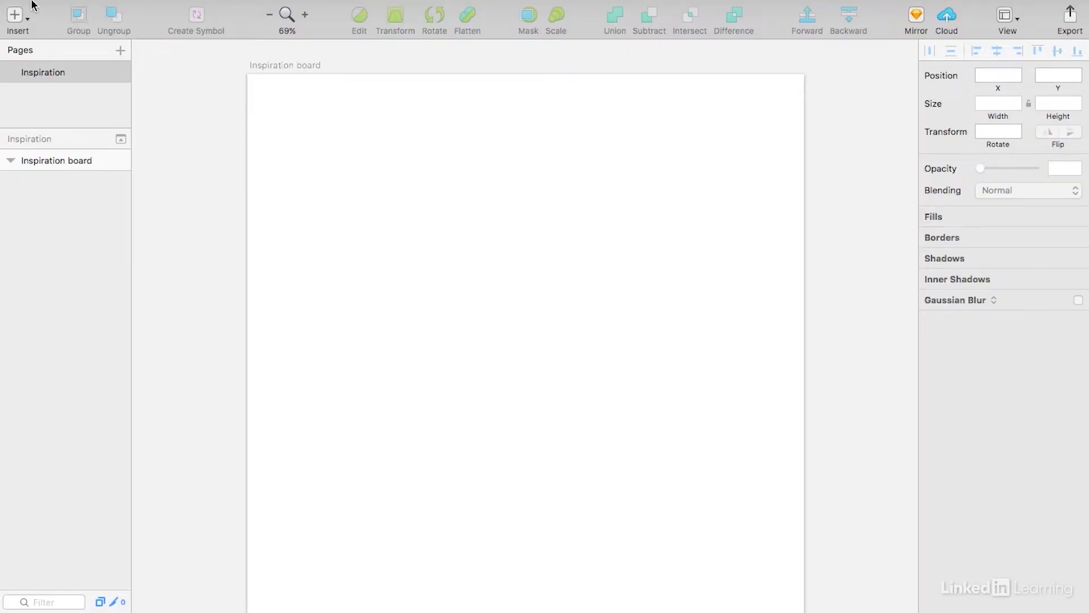
mouse_move(25, 1)
click(44, 27)
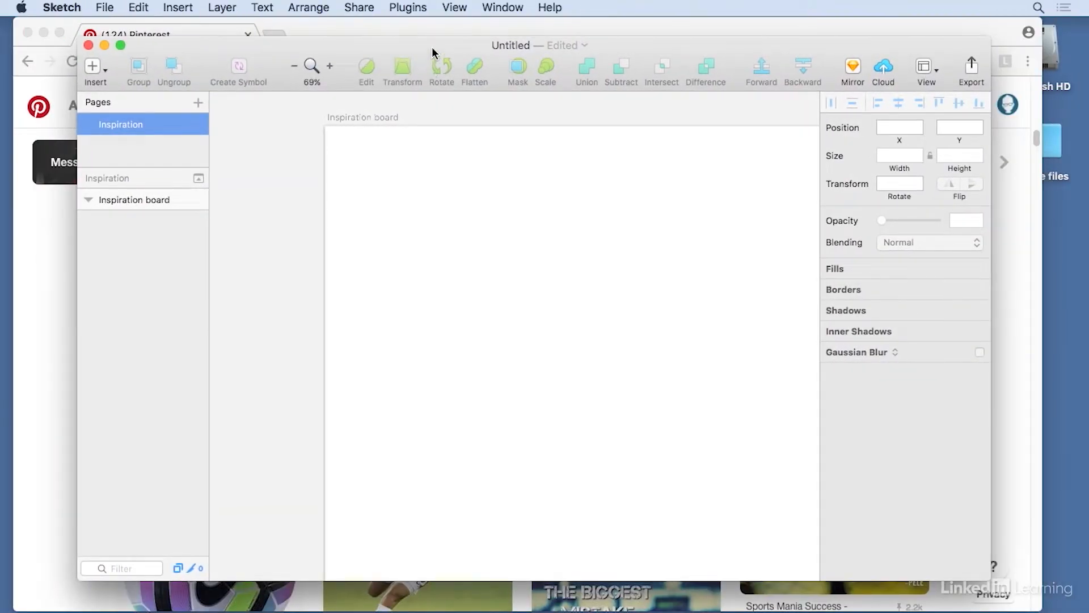
drag(432, 48, 600, 85)
click(576, 31)
drag(665, 31, 488, 61)
mouse_move(898, 169)
mouse_down()
mouse_move(897, 100)
mouse_move(904, 181)
mouse_up()
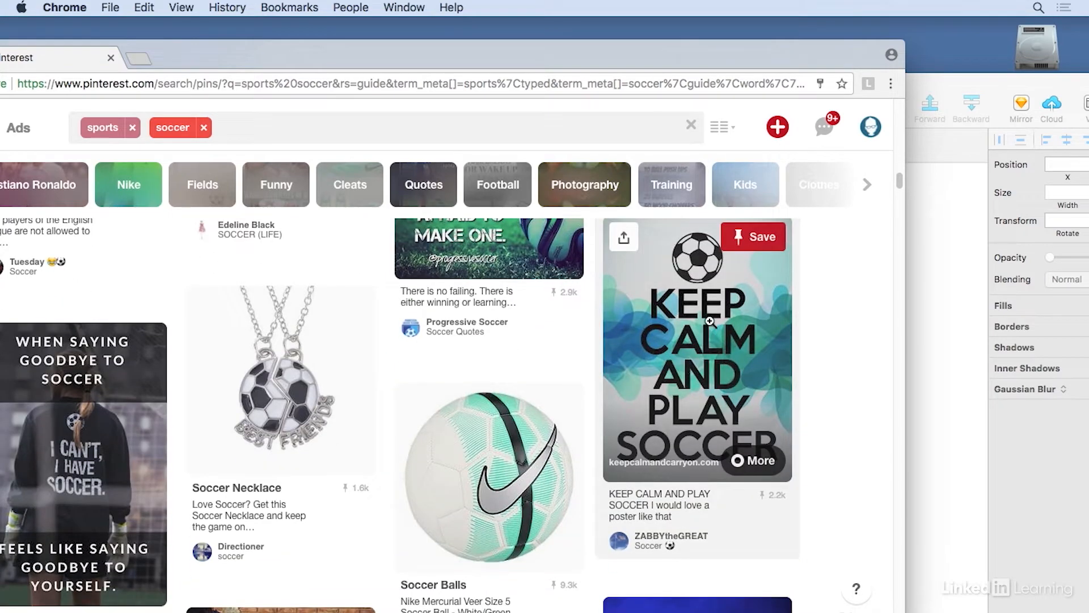
Open the "Keep Calm and Play Soccer" pin and place its image in the upper-left area of the Inspiration board artboard.
click(709, 322)
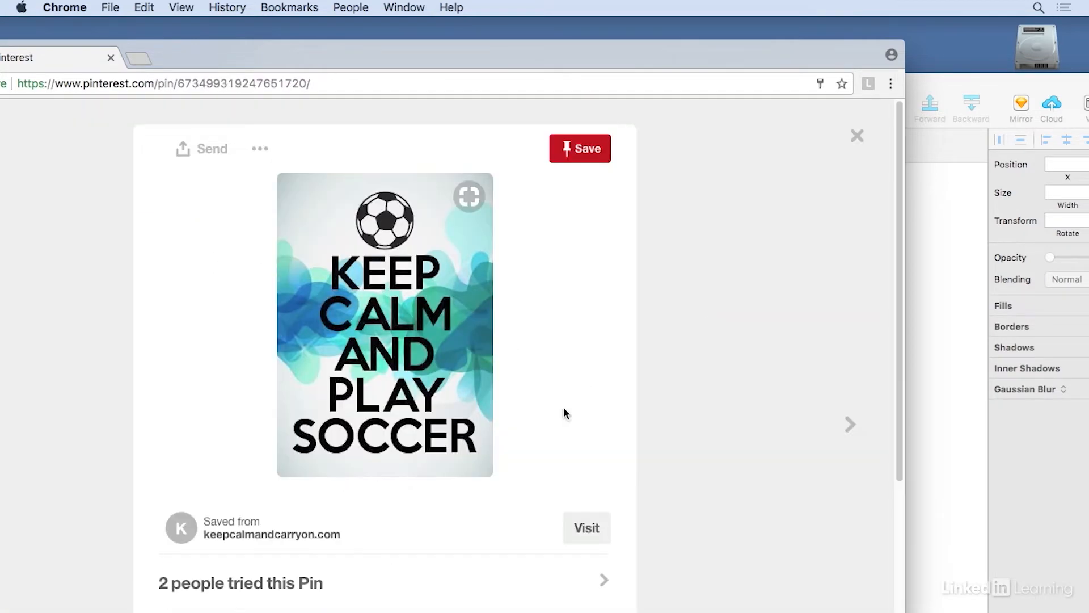
mouse_move(391, 309)
mouse_down()
mouse_move(664, 346)
mouse_move(967, 307)
mouse_move(965, 288)
mouse_up()
click(939, 70)
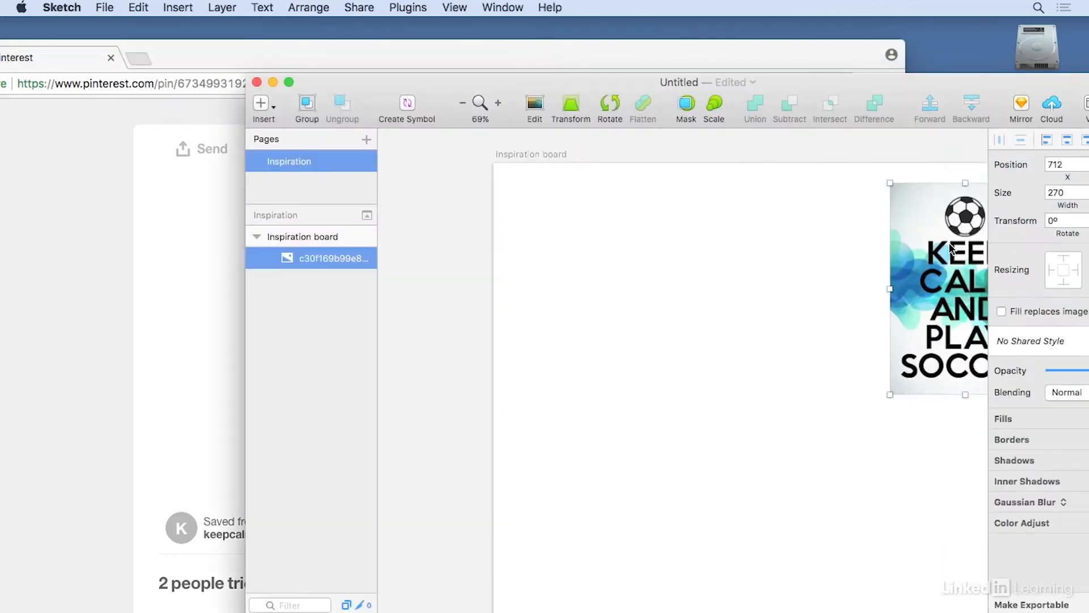
drag(956, 244, 612, 245)
click(760, 325)
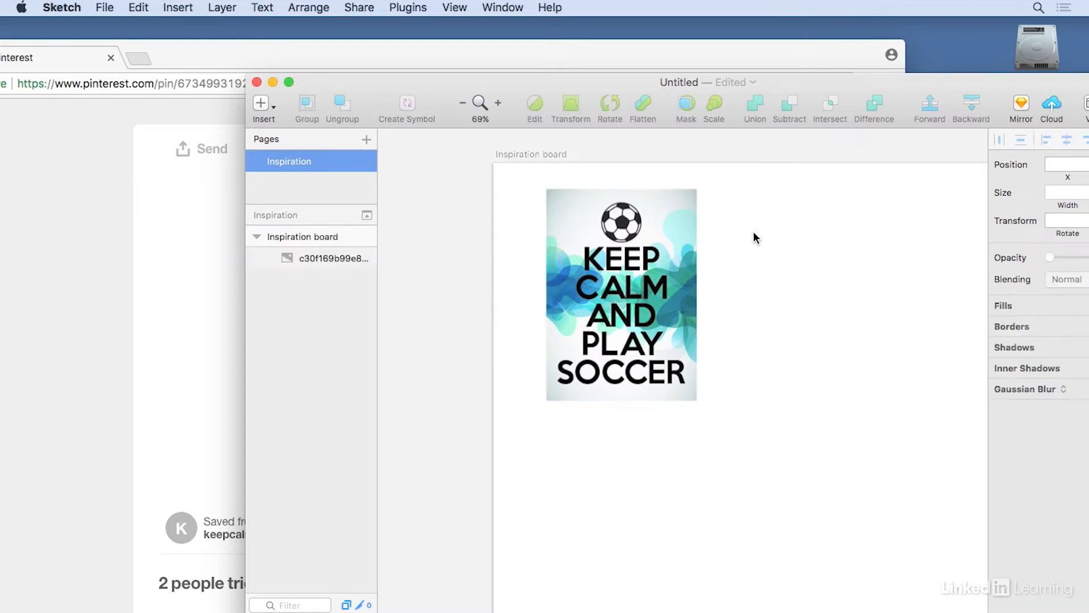
Add a text note beside the poster image reading "Colors like the green and dark blue of this image".
click(713, 208)
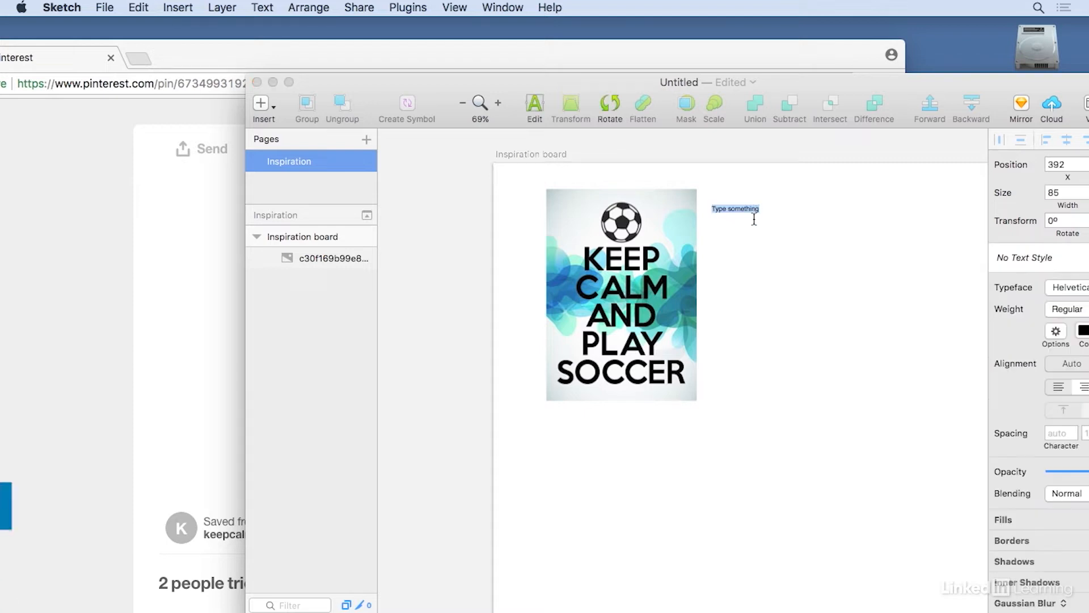
text(Colors lik)
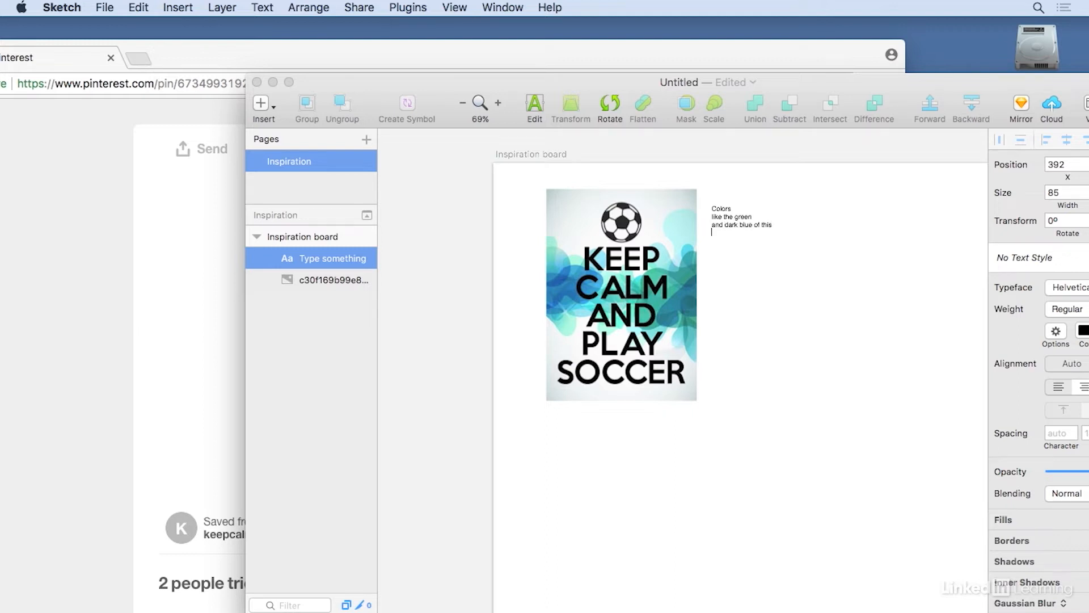
double_click(852, 75)
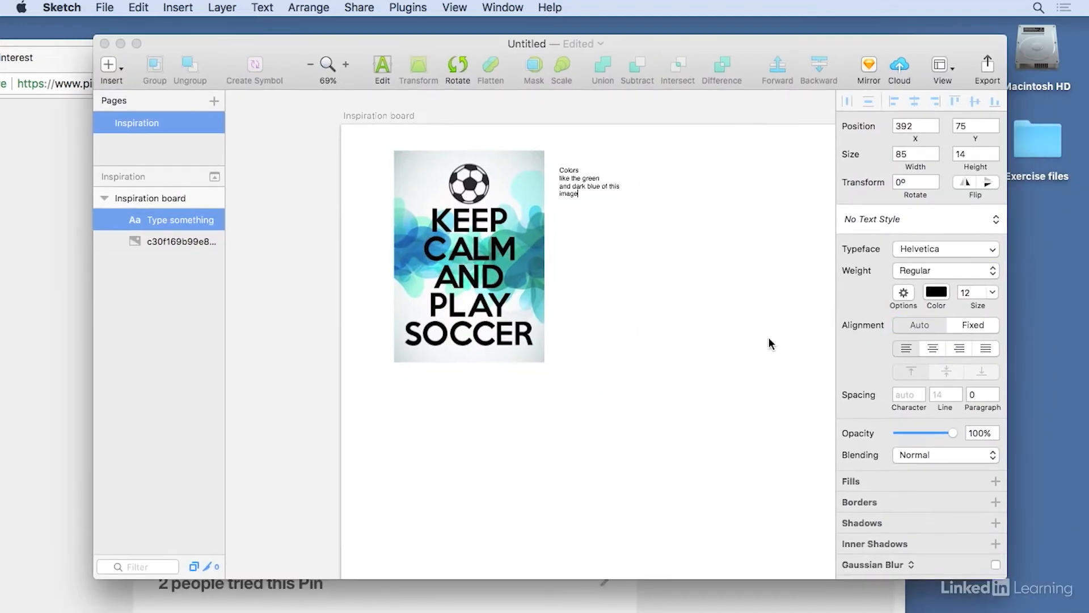
Set the whole note's font size to 24.
key(super+a)
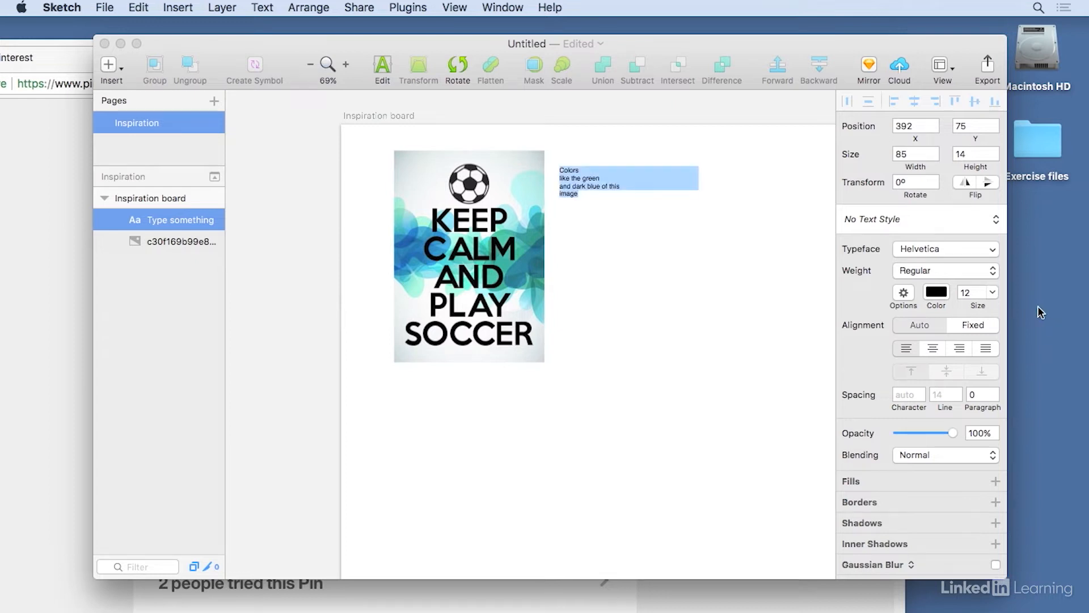
click(993, 292)
click(976, 436)
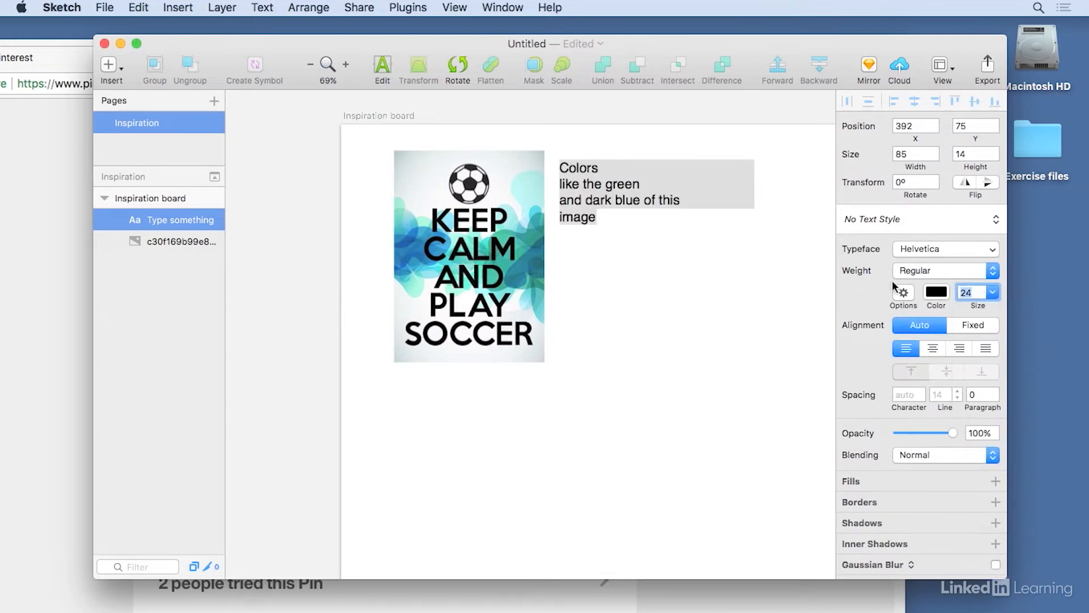
key(Escape)
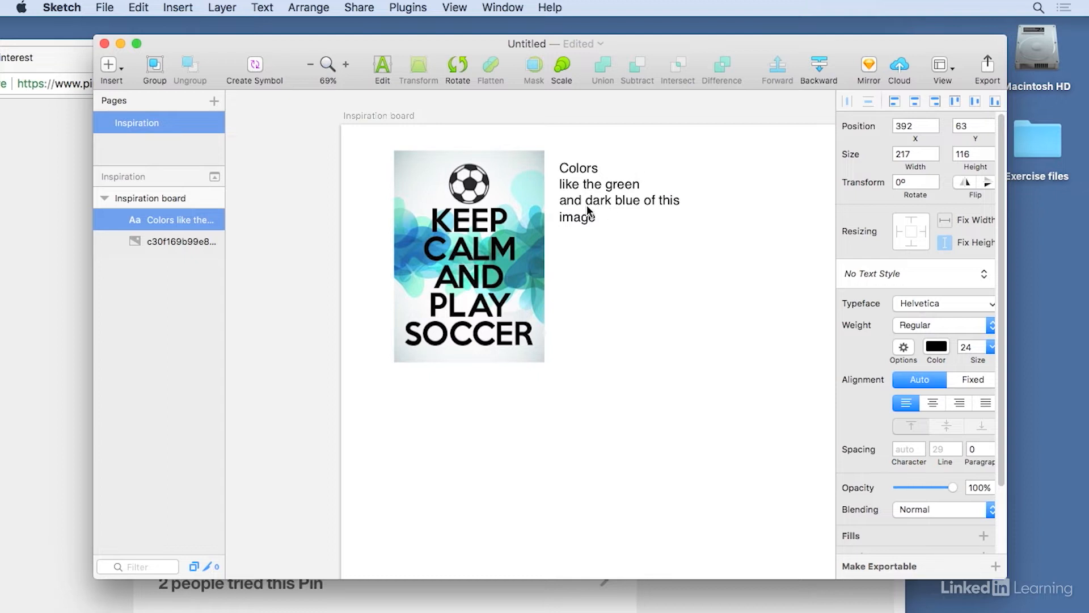
Move the note below the poster image, aligned with its left edge, and widen the text box to 270 px.
drag(593, 182, 430, 390)
drag(516, 409, 544, 407)
click(608, 297)
click(418, 403)
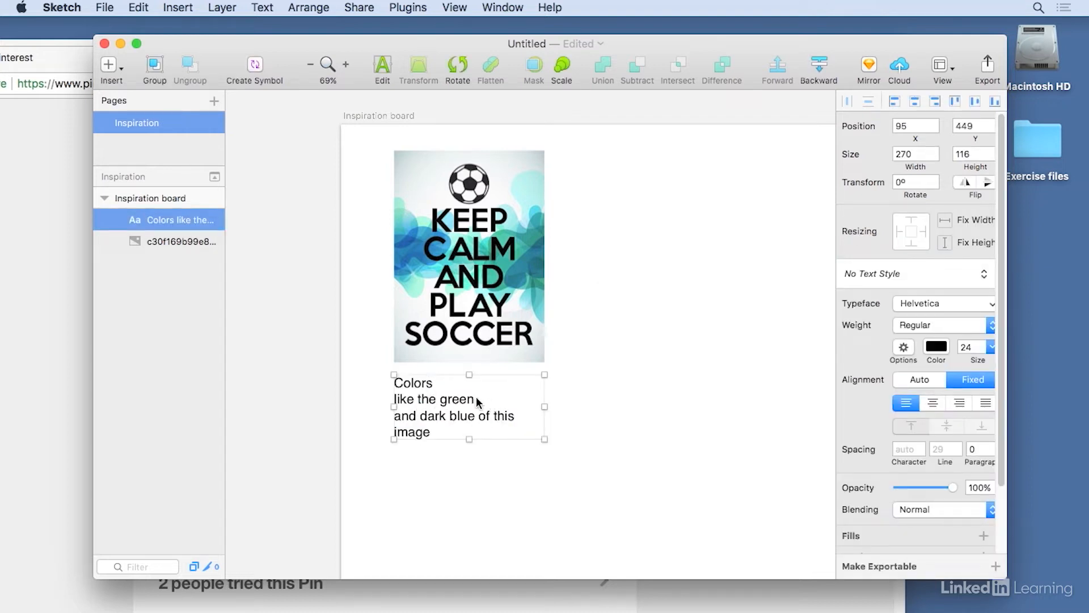
drag(442, 395, 634, 176)
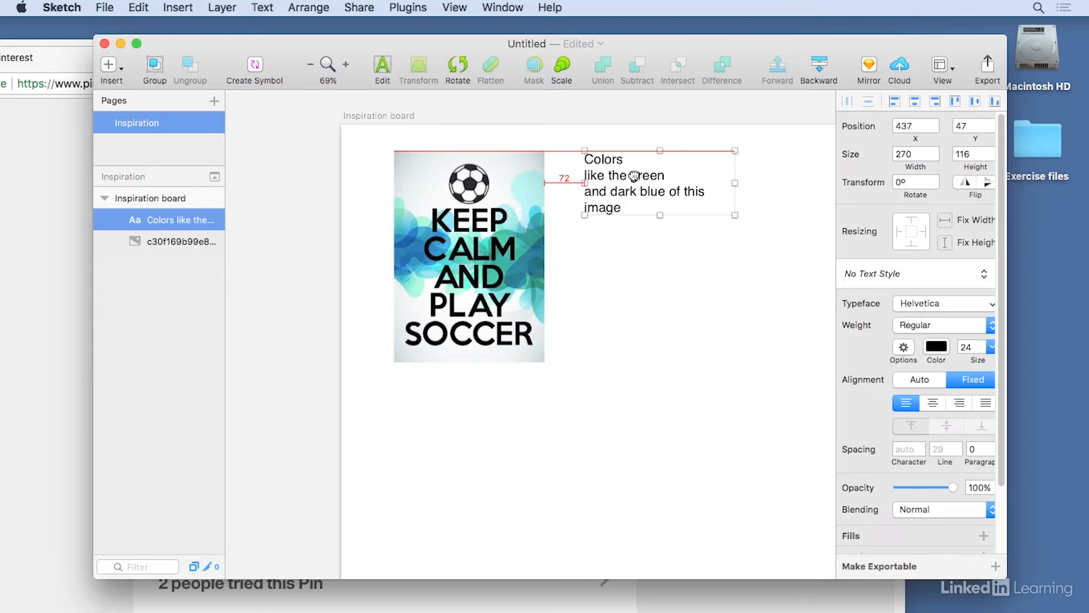
drag(634, 177, 446, 401)
Set the note's text box to auto width and justify its text.
double_click(471, 424)
key(super+a)
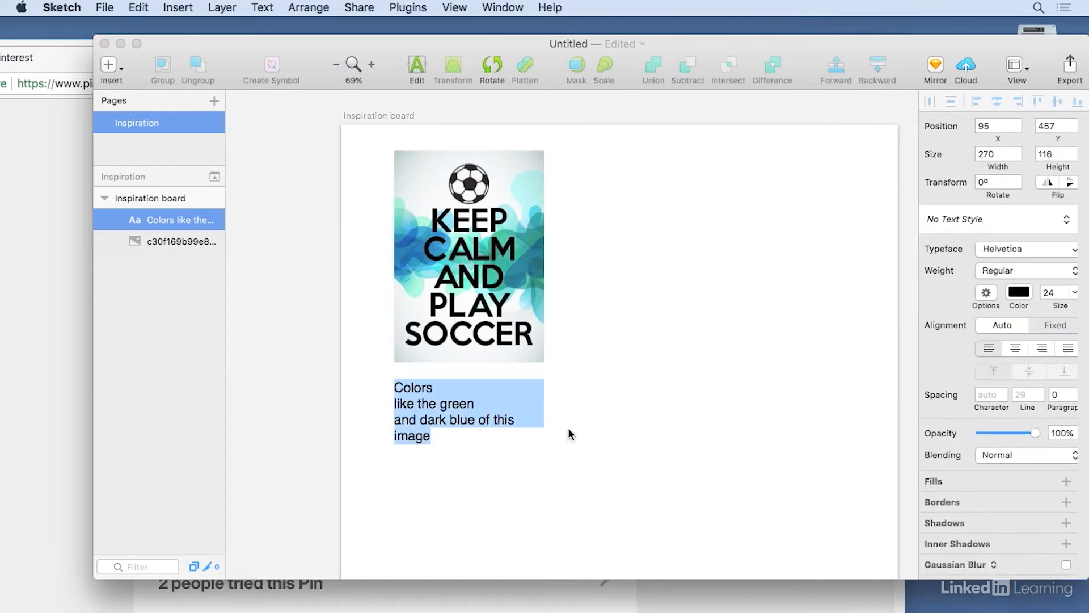
click(1010, 325)
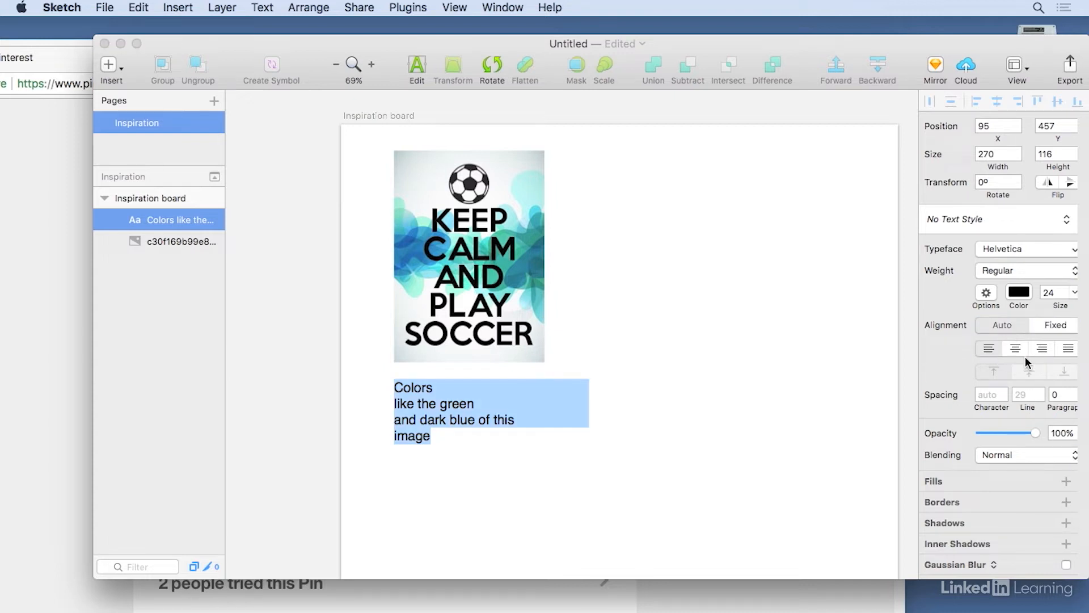
click(1068, 349)
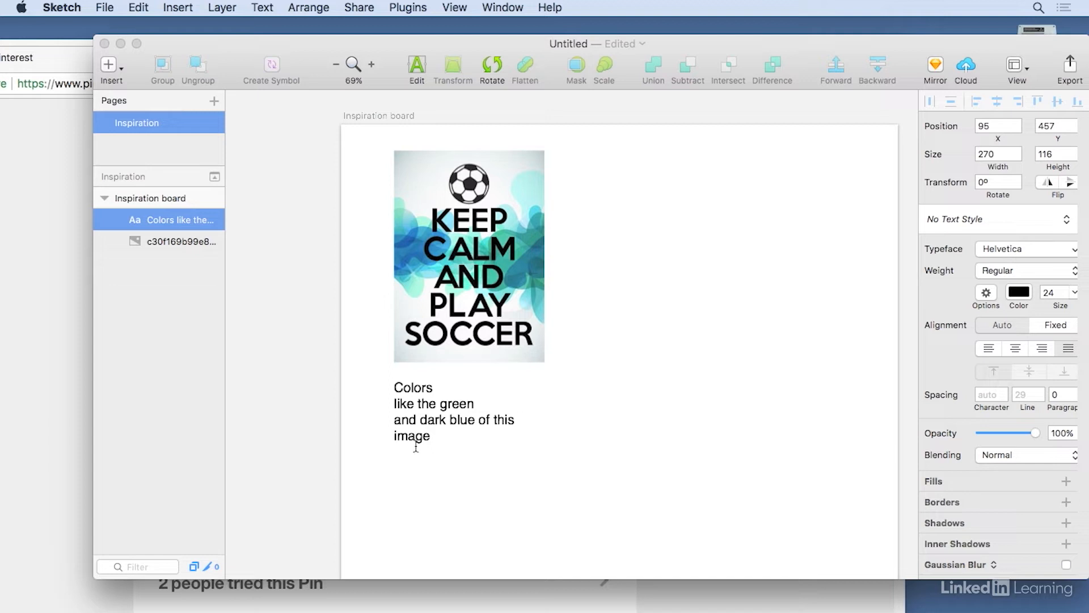
drag(431, 438, 397, 378)
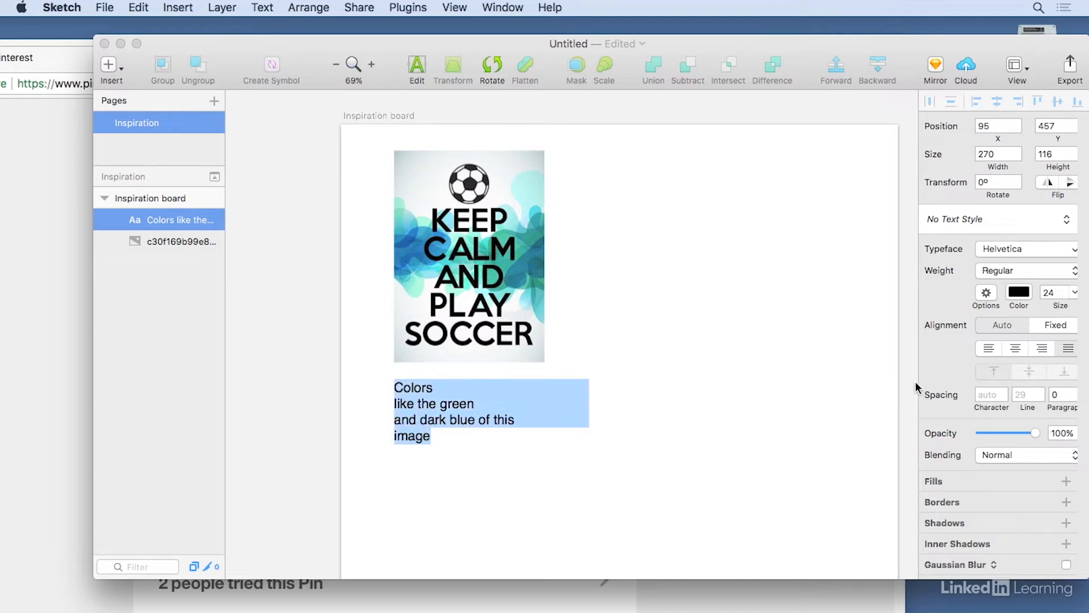
double_click(440, 420)
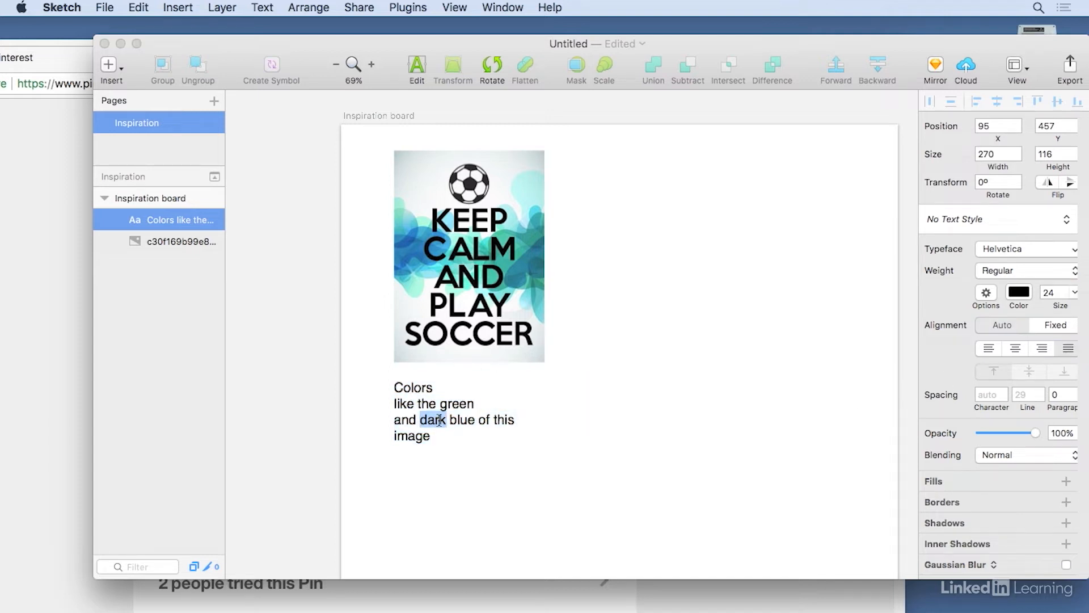
drag(432, 443, 397, 404)
key(Escape)
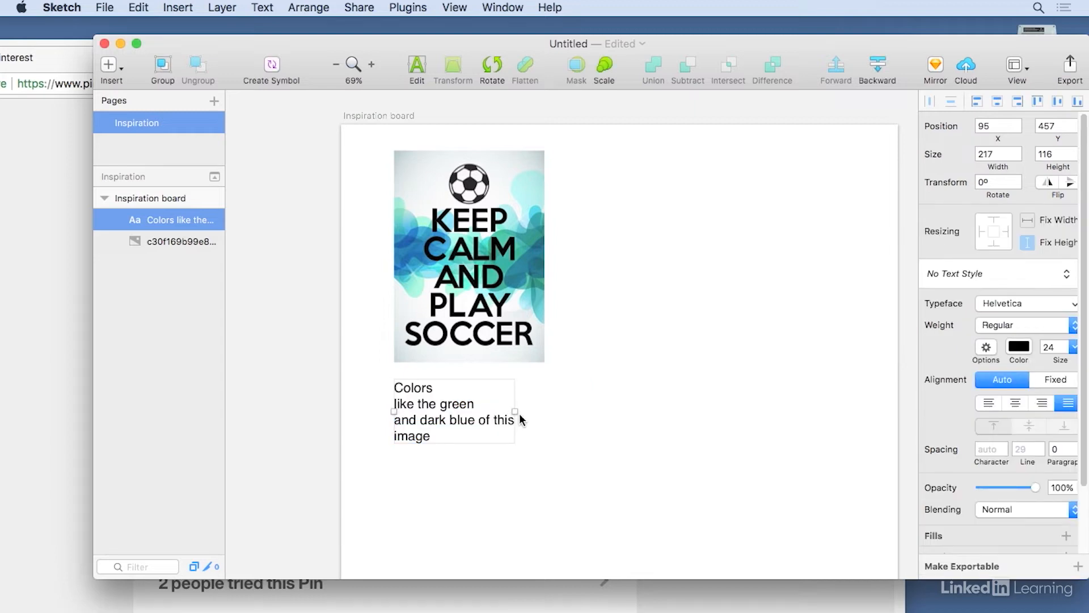
Widen the note's text box to 270 px so it matches the poster image's width.
drag(517, 412, 546, 413)
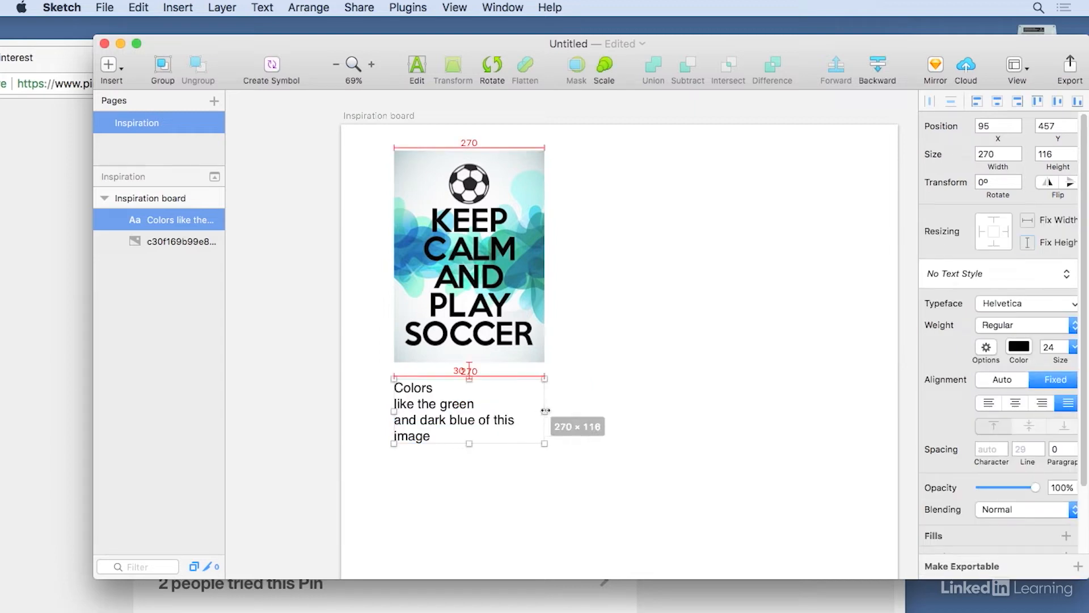
double_click(499, 407)
click(450, 429)
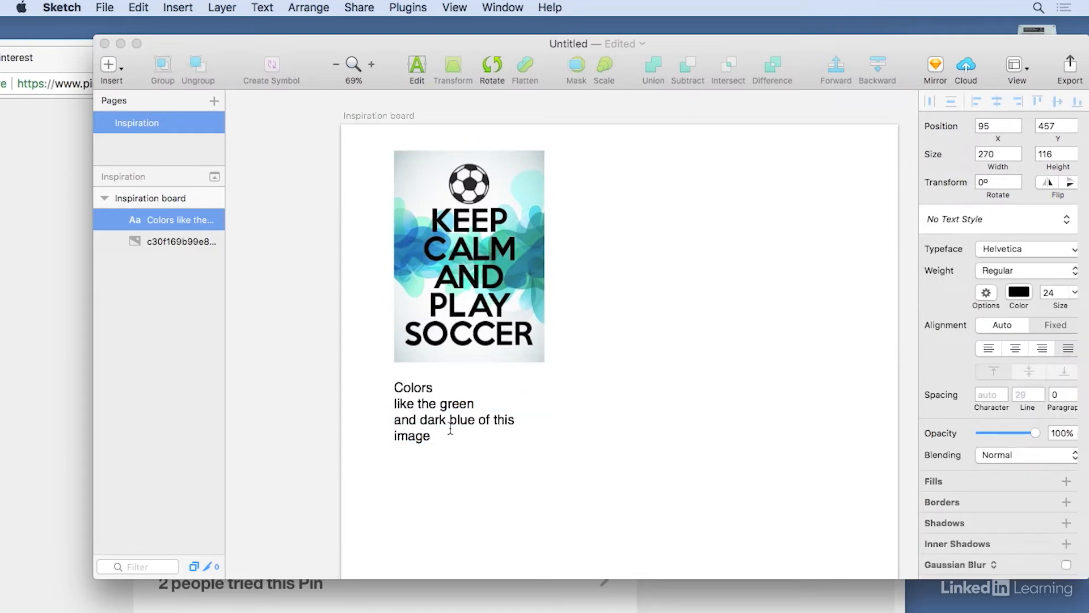
key(Escape)
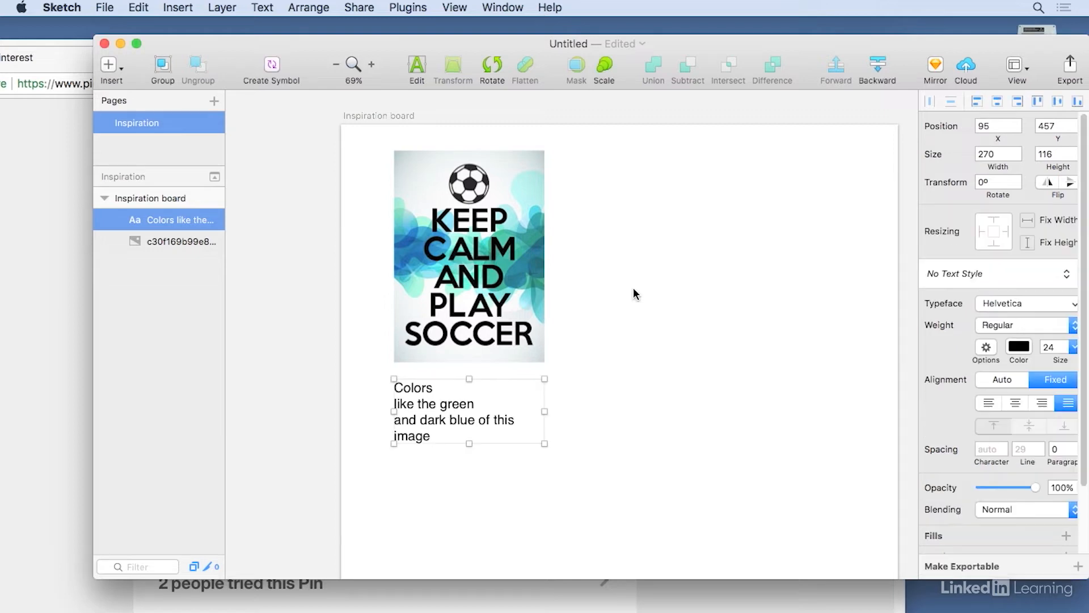
Save the document as "purchase-flow" on the Desktop.
drag(716, 42, 696, 33)
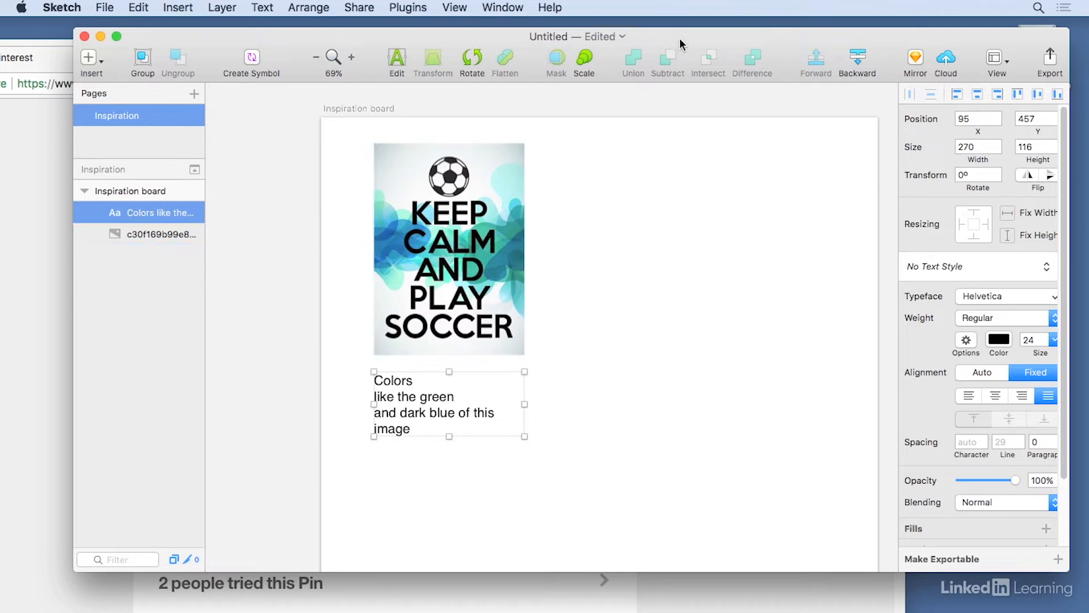
key(super+s)
text(purchase-f)
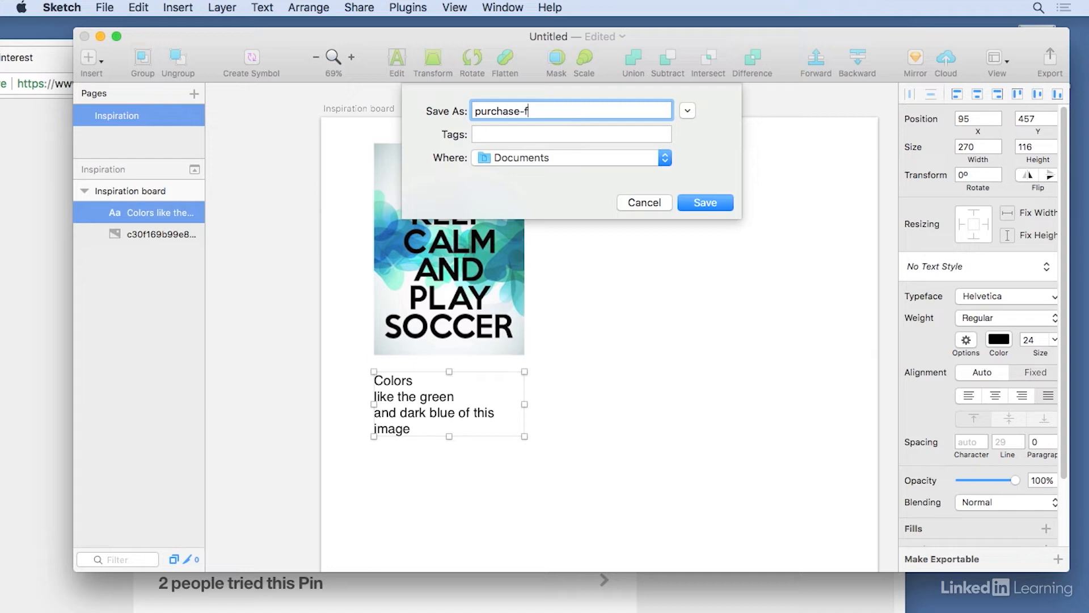
click(661, 159)
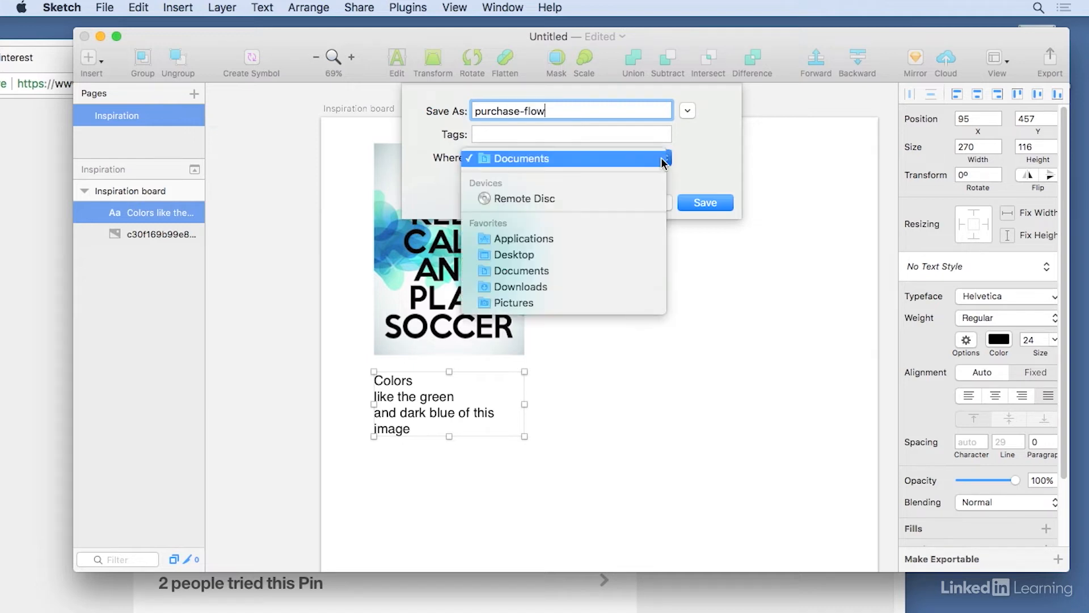
click(522, 253)
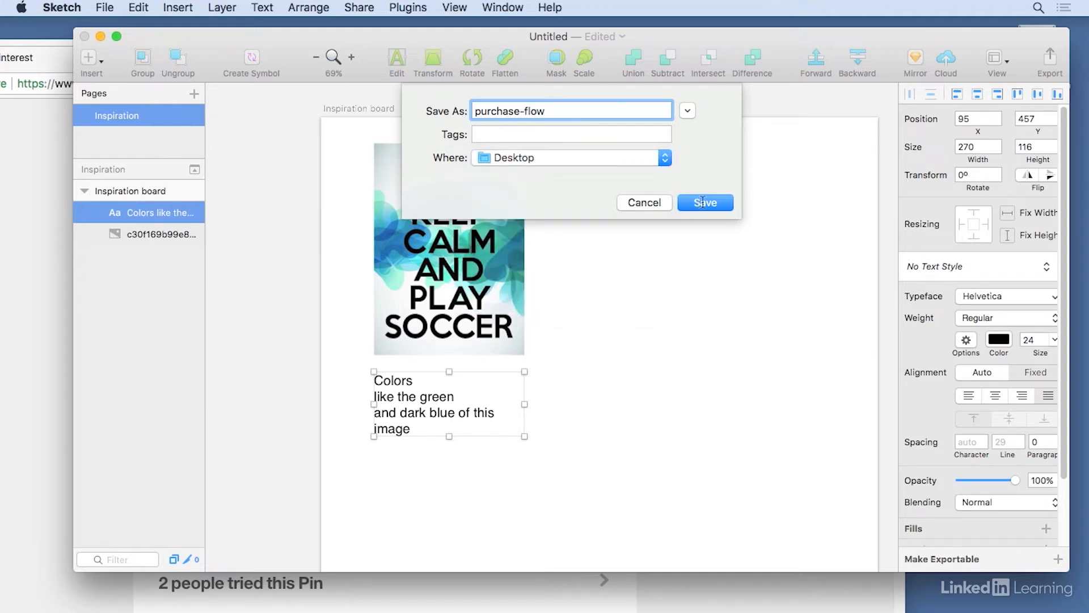
click(703, 203)
Switch to Pinterest in Chrome and close the open poster pin to return to the soccer search results.
drag(663, 36, 678, 32)
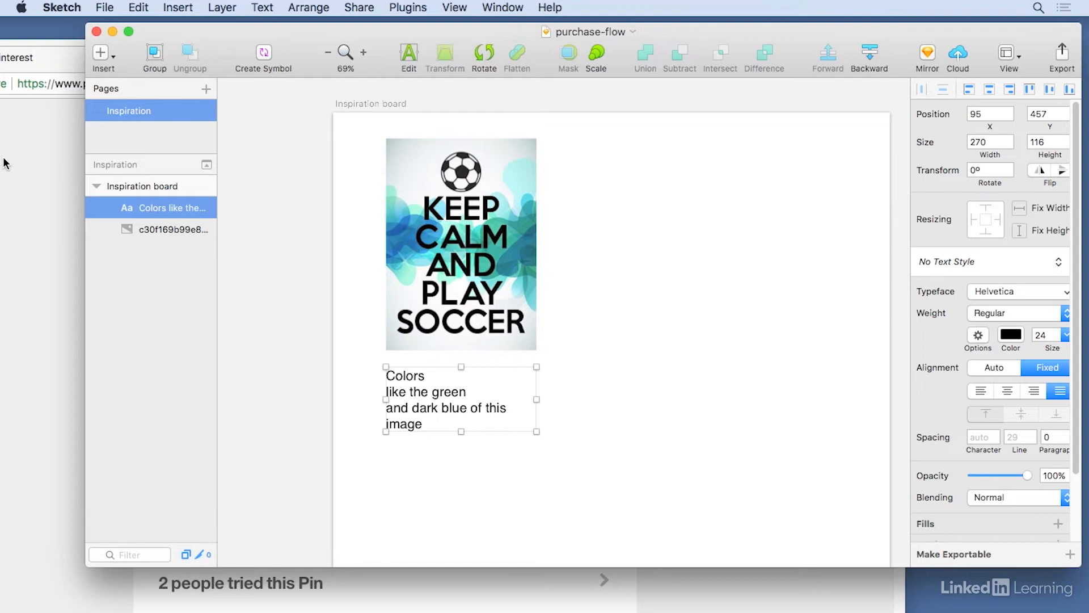
click(23, 183)
mouse_move(262, 66)
mouse_down()
mouse_move(334, 63)
mouse_move(400, 44)
mouse_move(381, 44)
mouse_up()
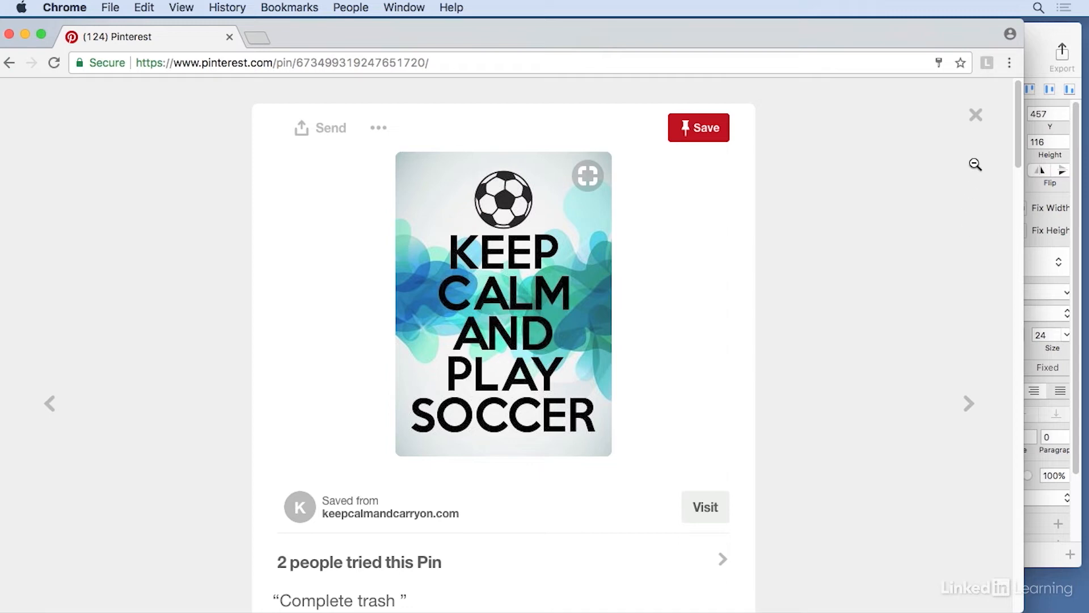
click(975, 115)
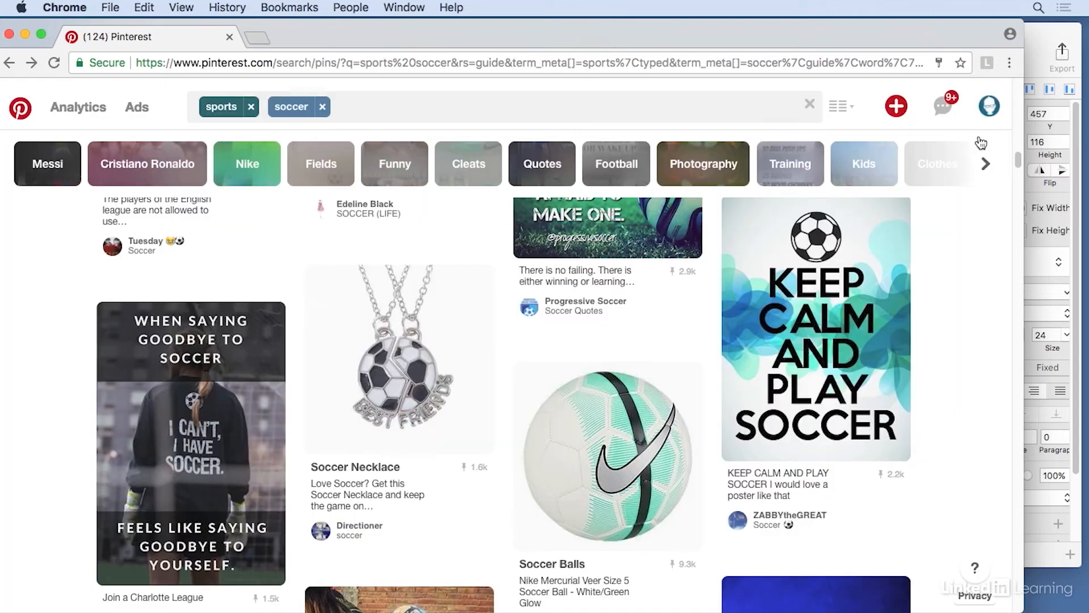
Replace the soccer search on Pinterest with a search for "ui mobile".
click(364, 98)
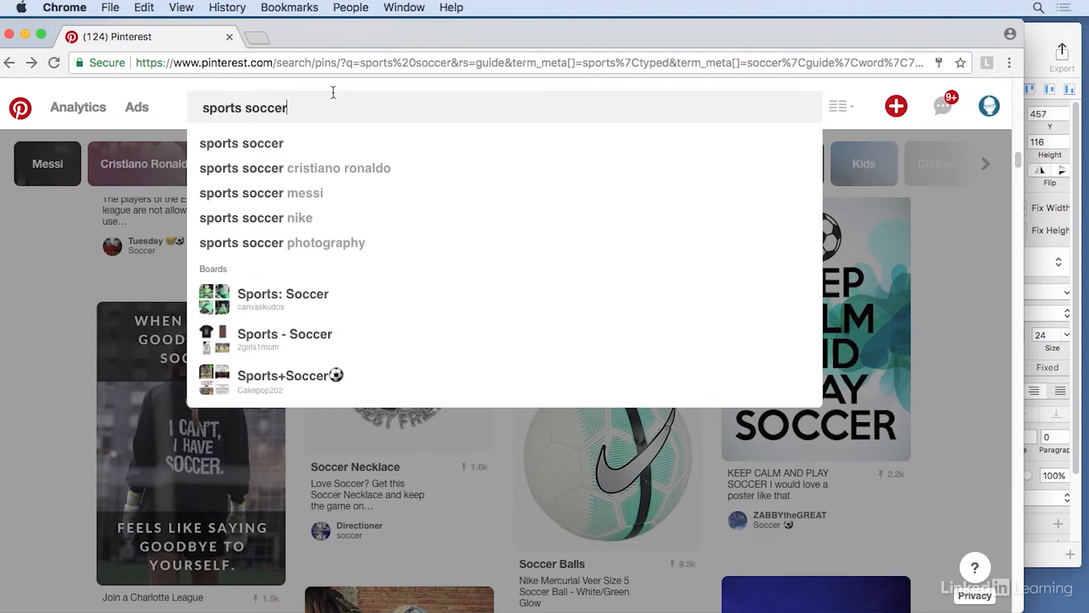
key(BackSpace)
key(BackSpace)
key(BackSpace)
key(BackSpace)
key(BackSpace)
key(BackSpace)
key(BackSpace)
key(BackSpace)
key(BackSpace)
key(BackSpace)
key(BackSpace)
key(BackSpace)
key(BackSpace)
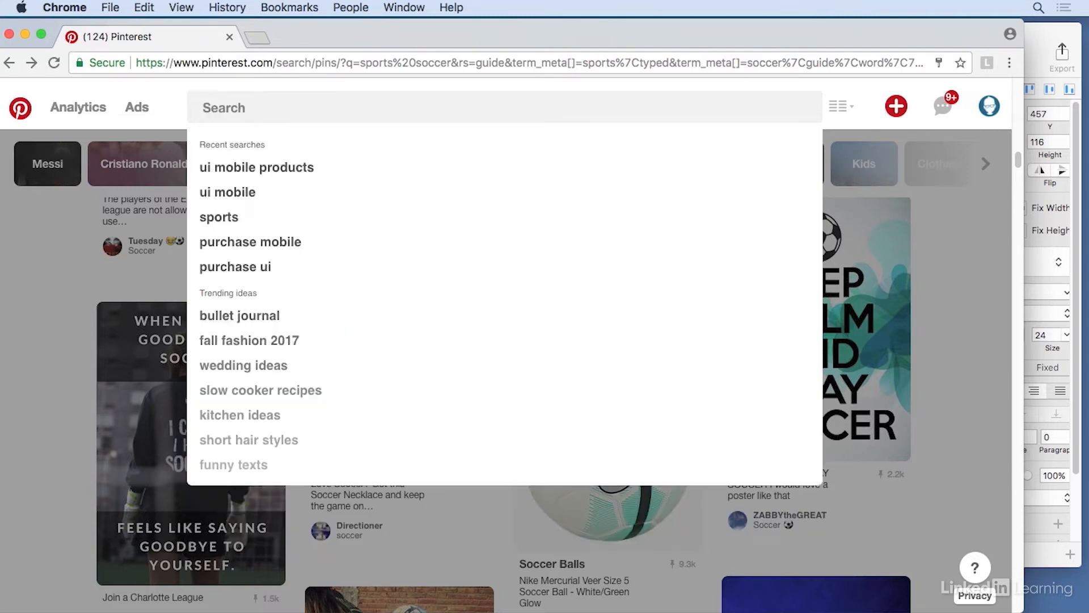
text(ui)
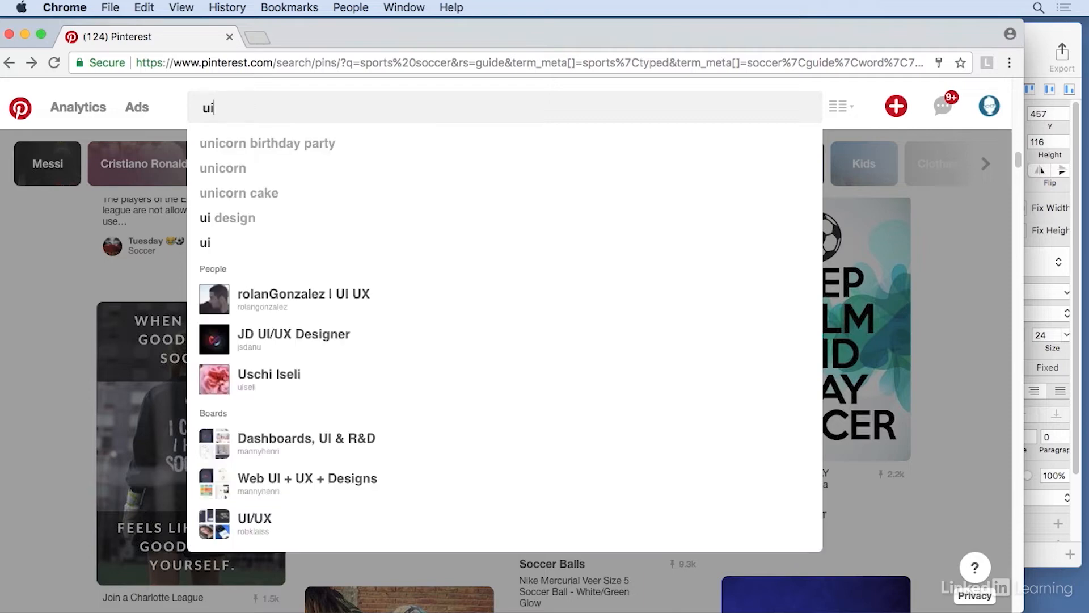
text( mobile)
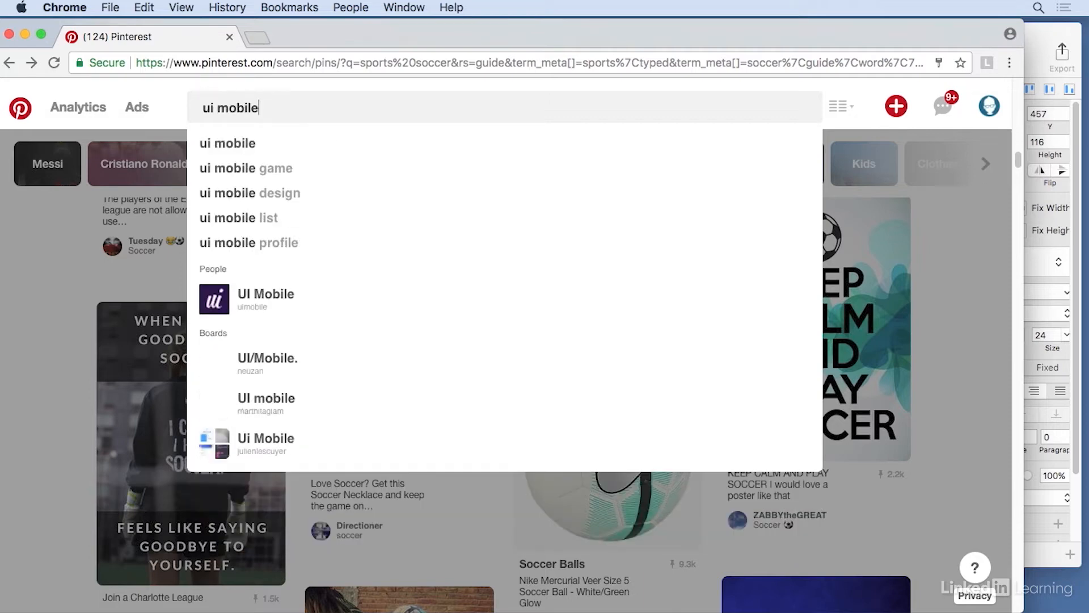
key(Return)
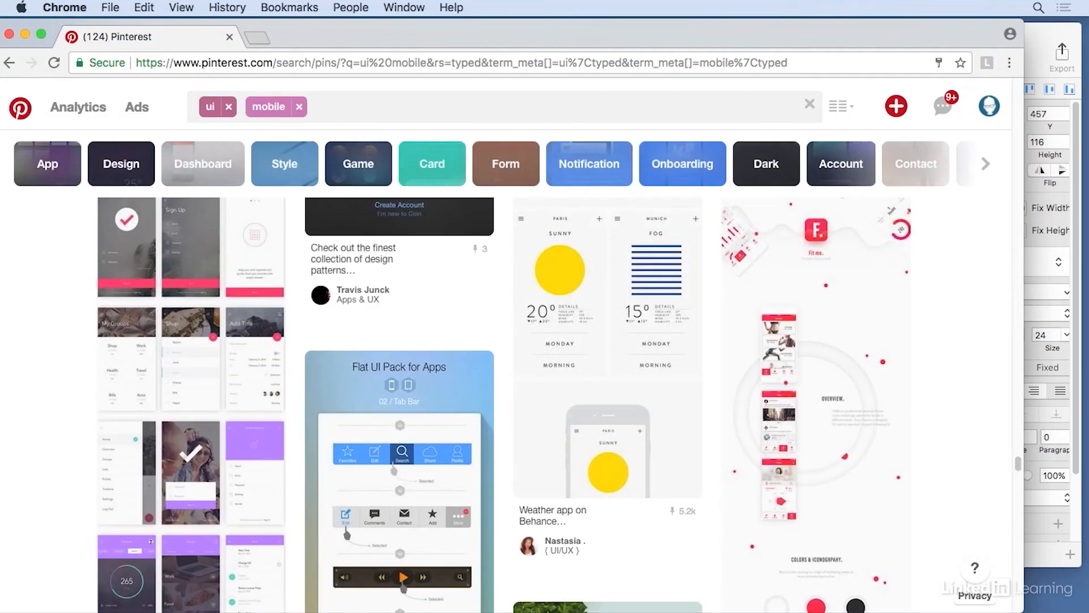
Browse the ui mobile pins, open the teal and white iCare app template pin and look through its image.
drag(1018, 456, 1022, 89)
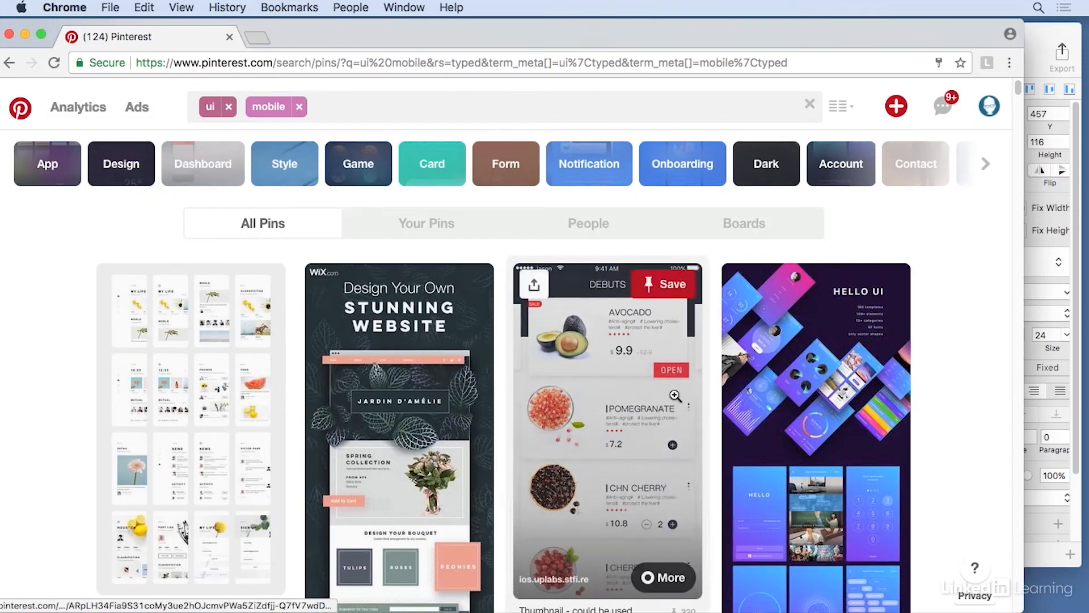
scroll(880, 350, down, 5)
scroll(880, 350, down, 7)
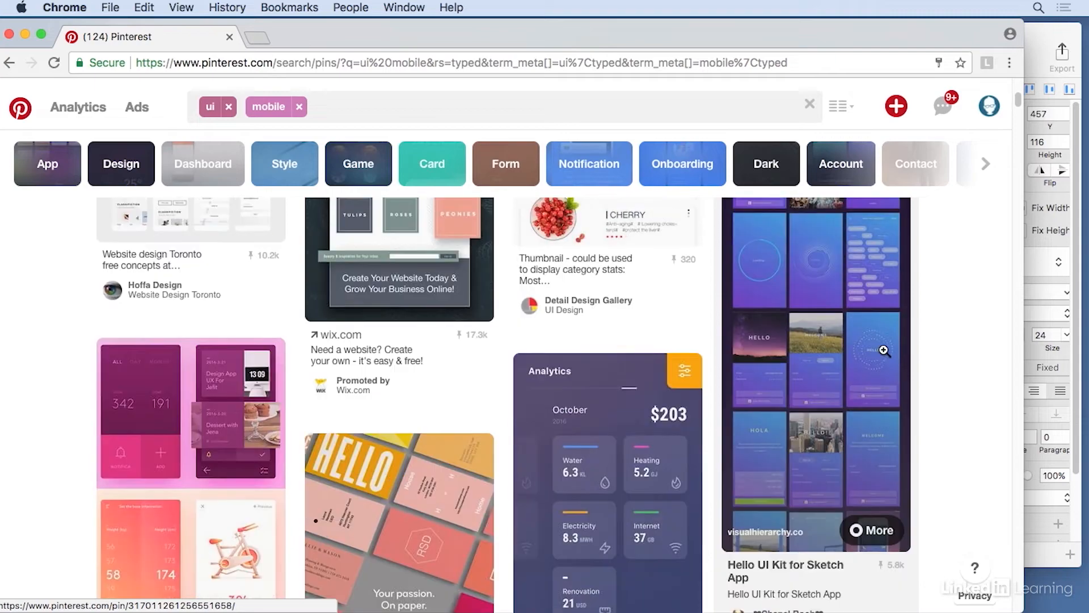
scroll(865, 359, down, 13)
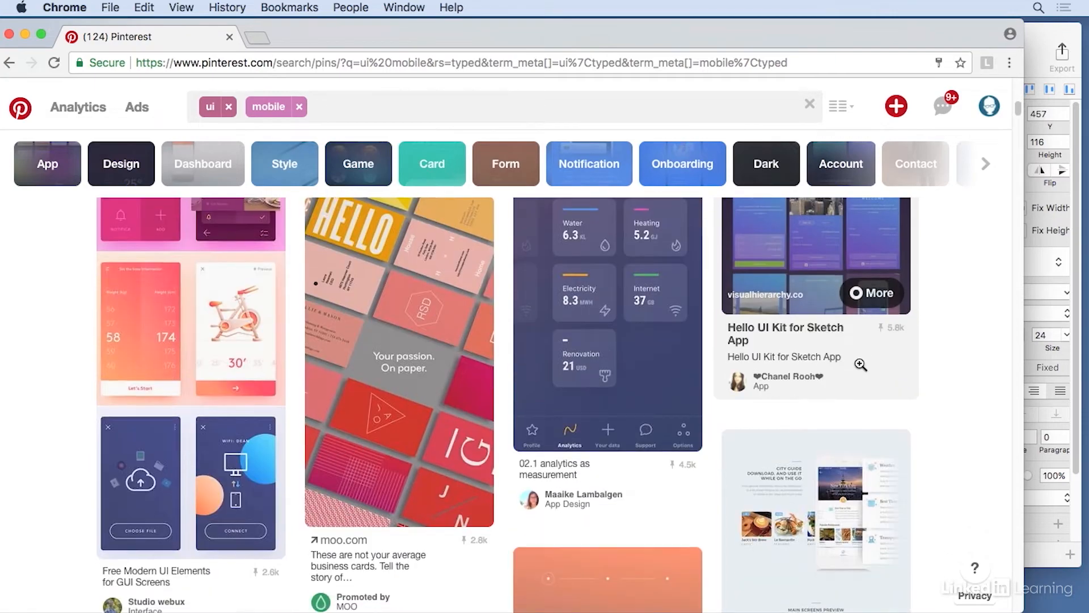
scroll(867, 362, down, 20)
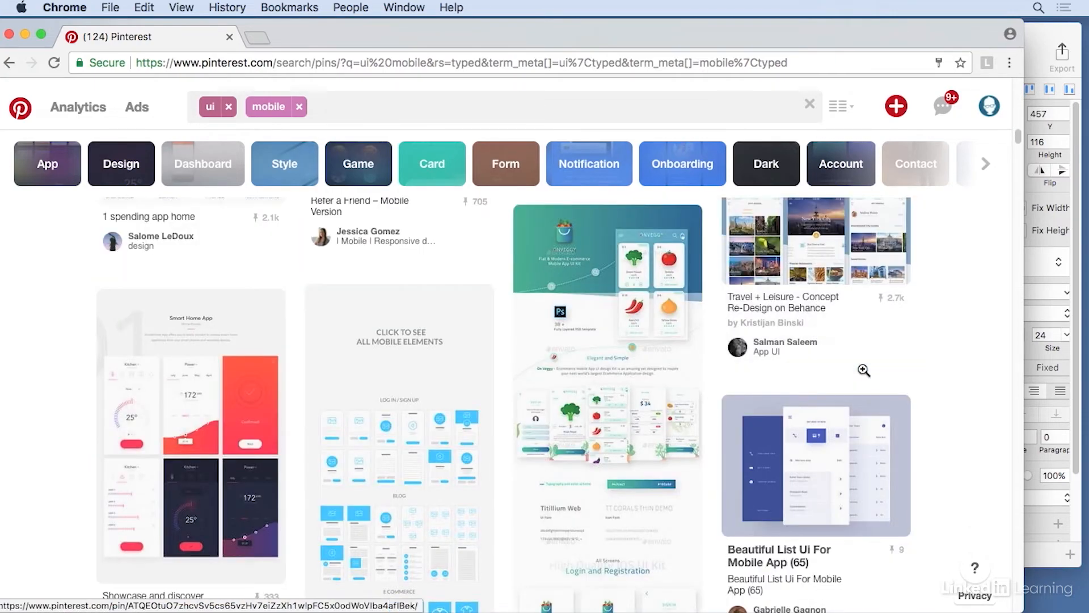
scroll(861, 369, down, 20)
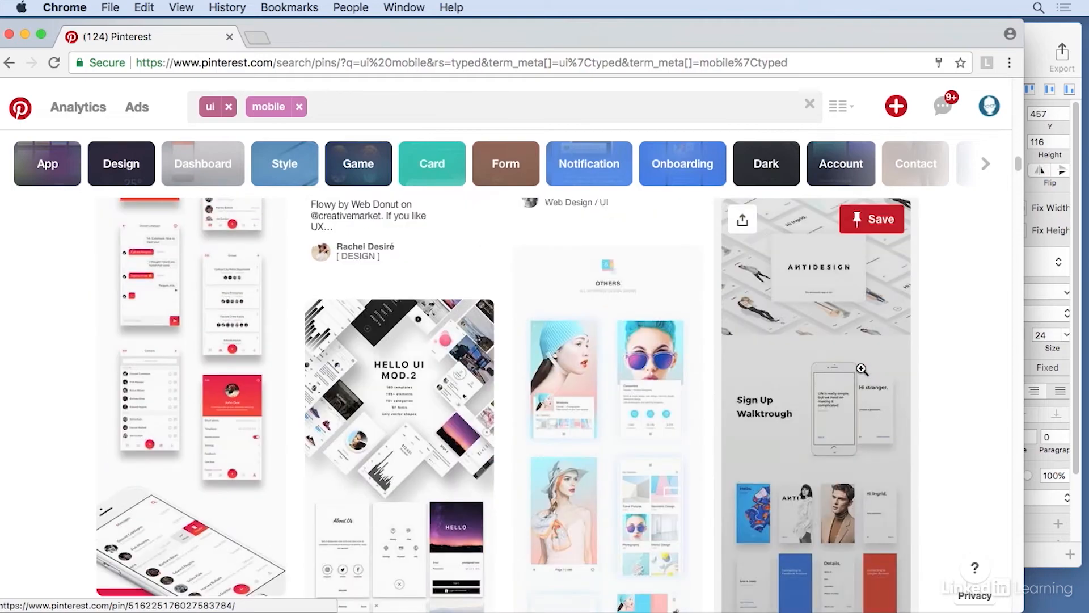
scroll(818, 351, down, 20)
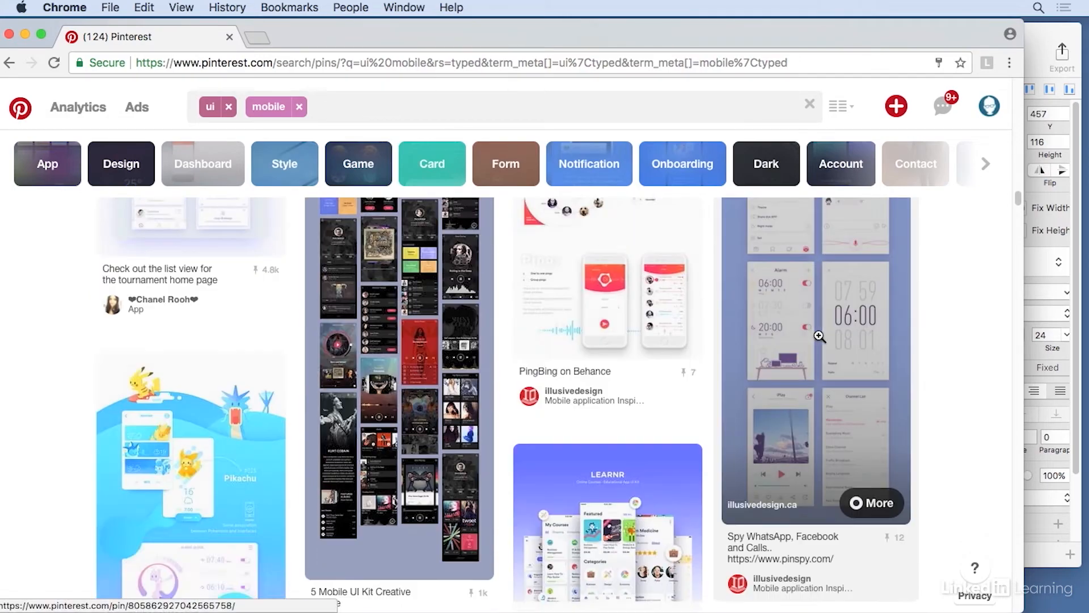
scroll(820, 336, down, 3)
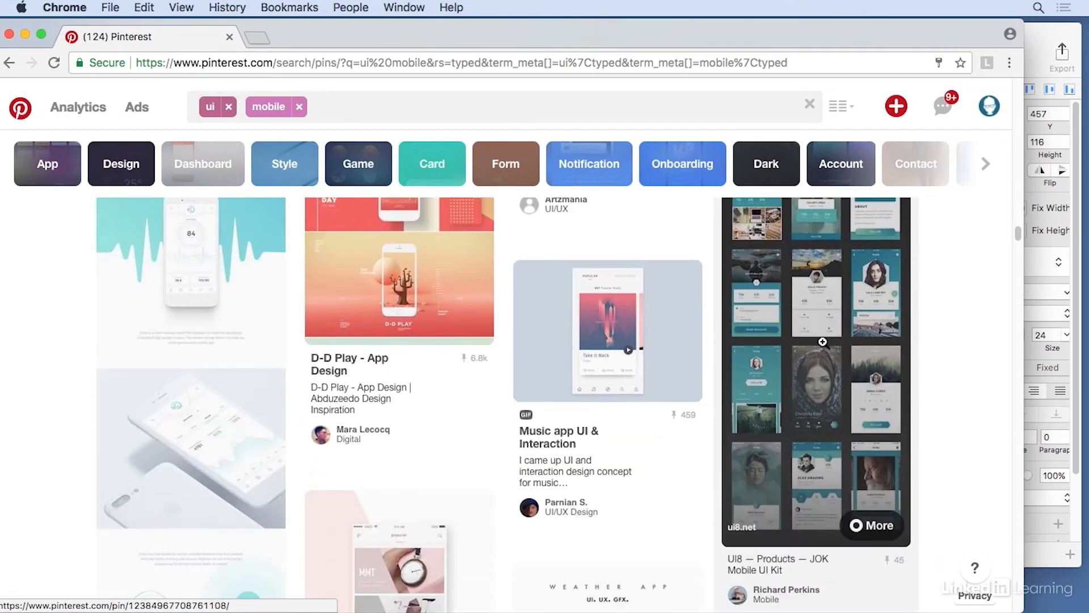
click(260, 409)
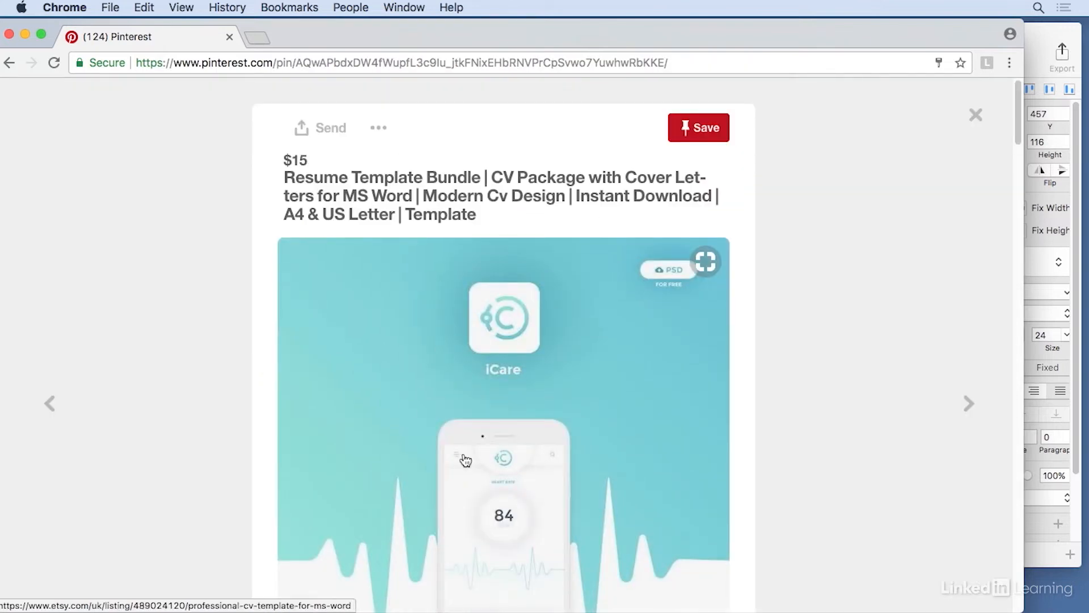
scroll(829, 384, down, 10)
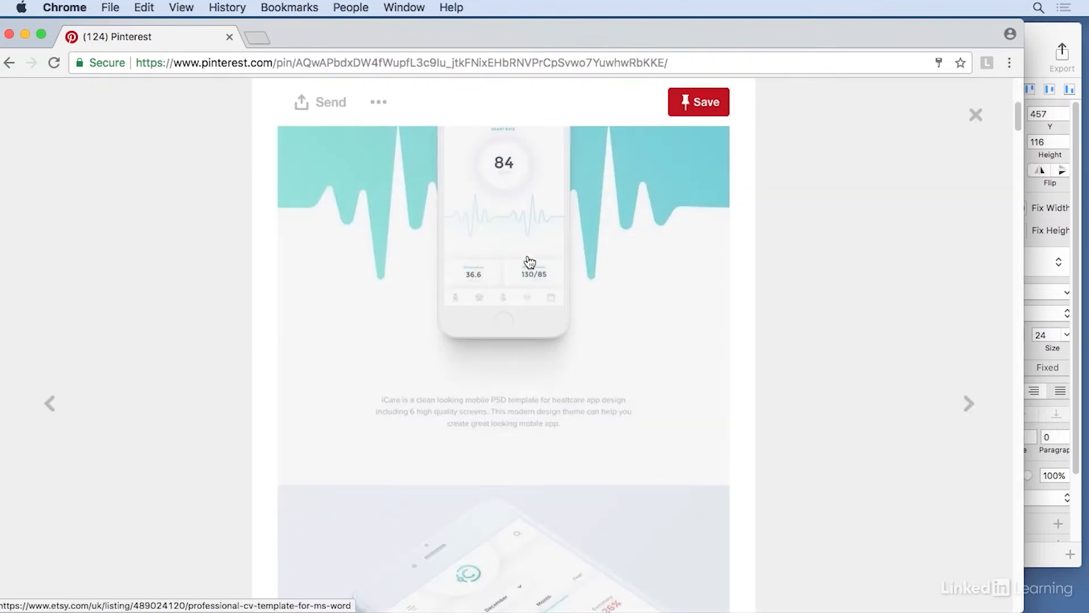
Bring the iCare pin's image into the Sketch Inspiration board beside the soccer poster, with the tilted call-screen phone mockup showing on the artboard.
mouse_move(771, 47)
mouse_down()
mouse_move(738, 33)
mouse_move(671, 45)
mouse_move(786, 40)
mouse_up()
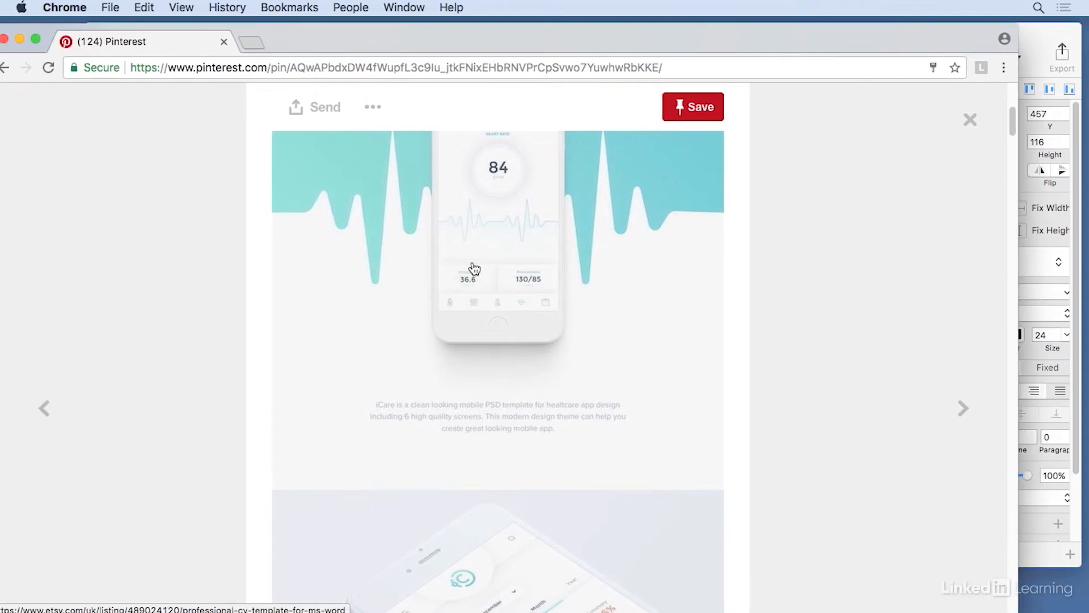
scroll(520, 329, down, 8)
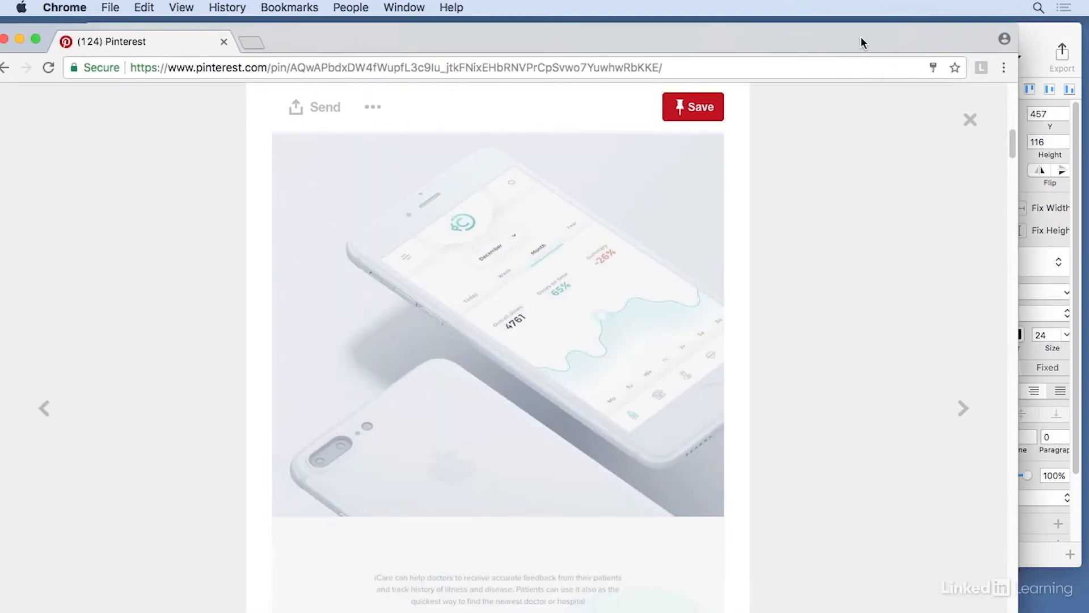
drag(860, 38, 694, 63)
mouse_move(387, 327)
mouse_down()
mouse_move(564, 355)
mouse_move(857, 359)
mouse_up()
click(884, 108)
mouse_move(732, 316)
mouse_down()
mouse_move(681, 275)
mouse_move(663, 492)
mouse_up()
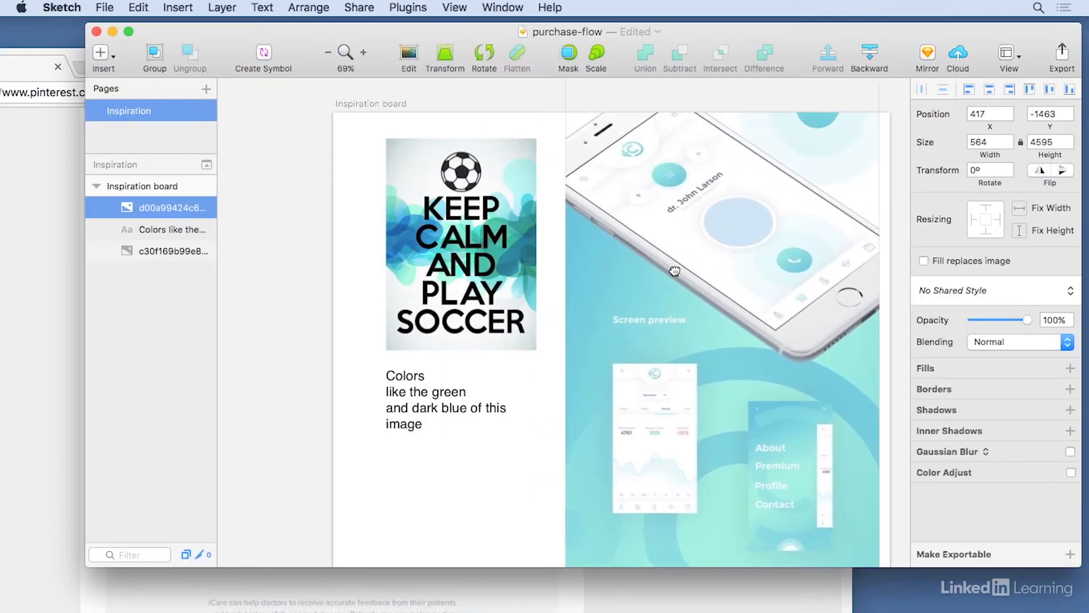
drag(673, 242, 669, 424)
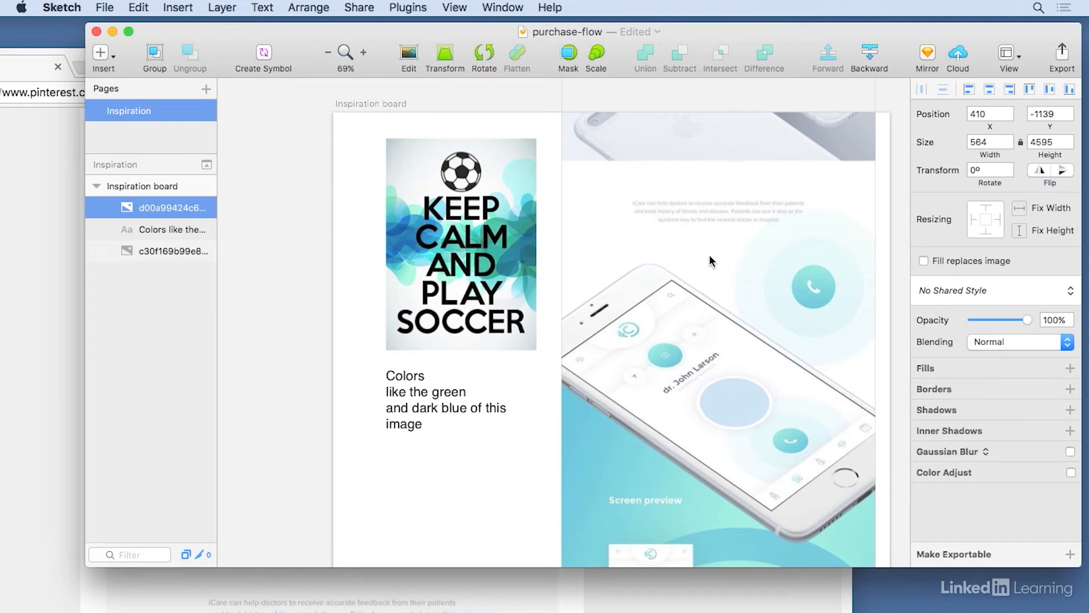
Crop the iCare image to the section with the tilted call-screen phone and place it against the artboard's bottom edge.
double_click(666, 265)
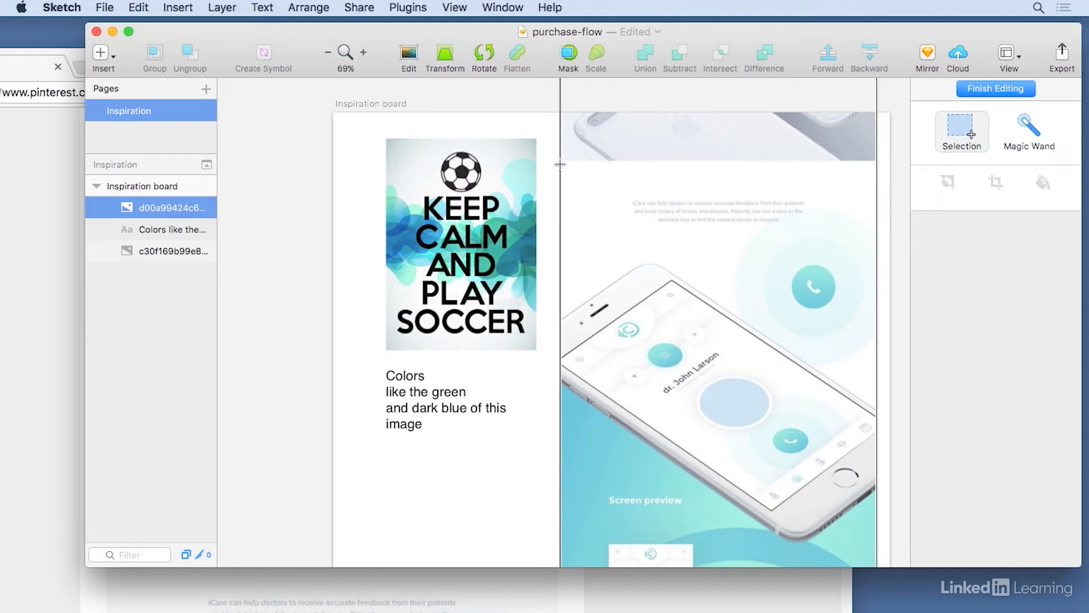
drag(559, 162, 878, 565)
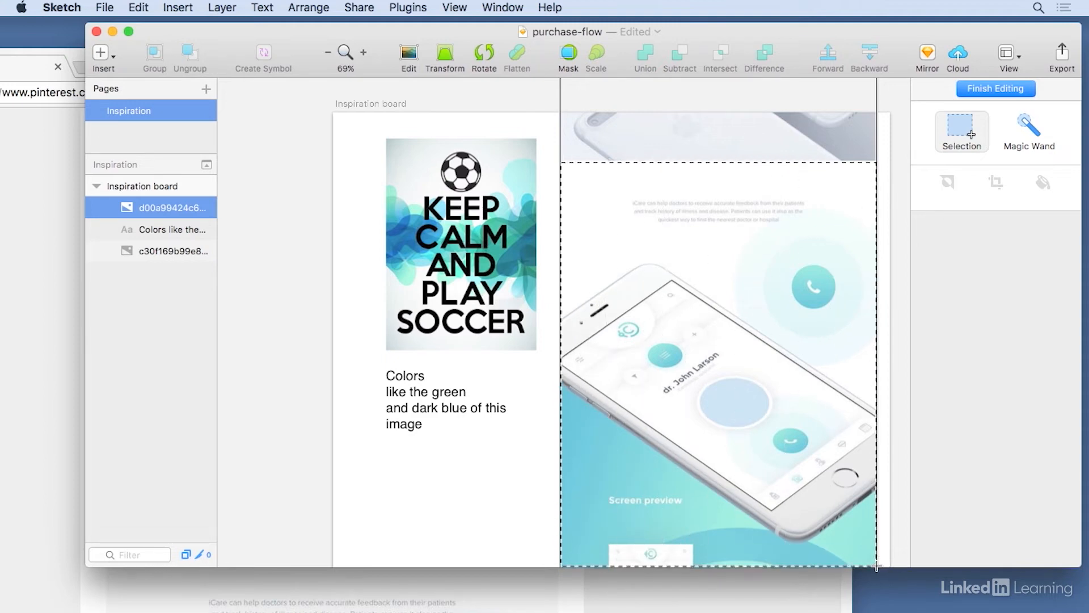
drag(876, 566, 877, 567)
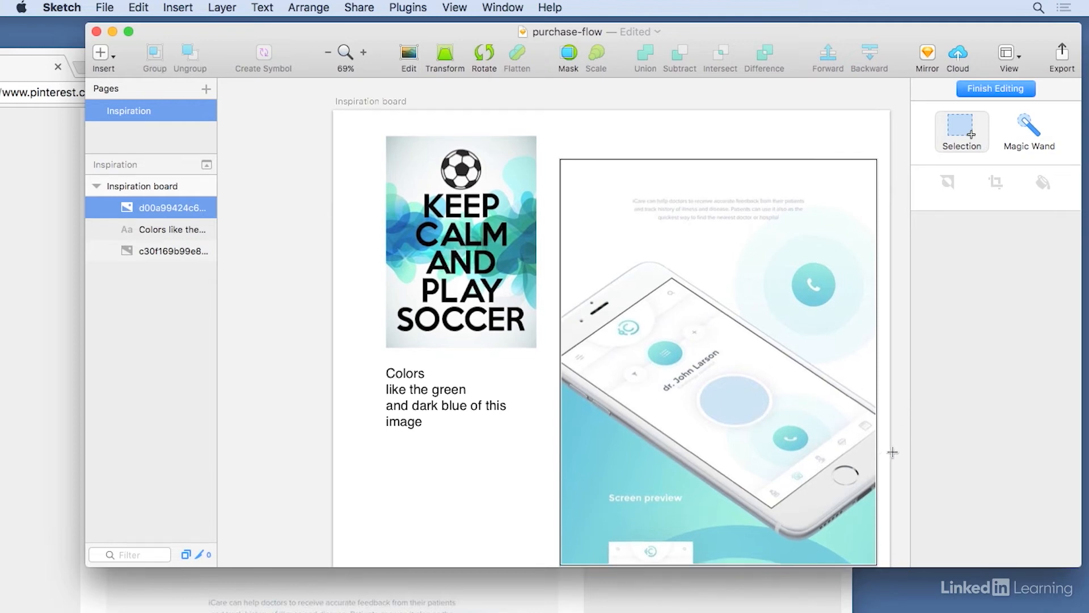
scroll(884, 455, down, 5)
scroll(891, 444, down, 3)
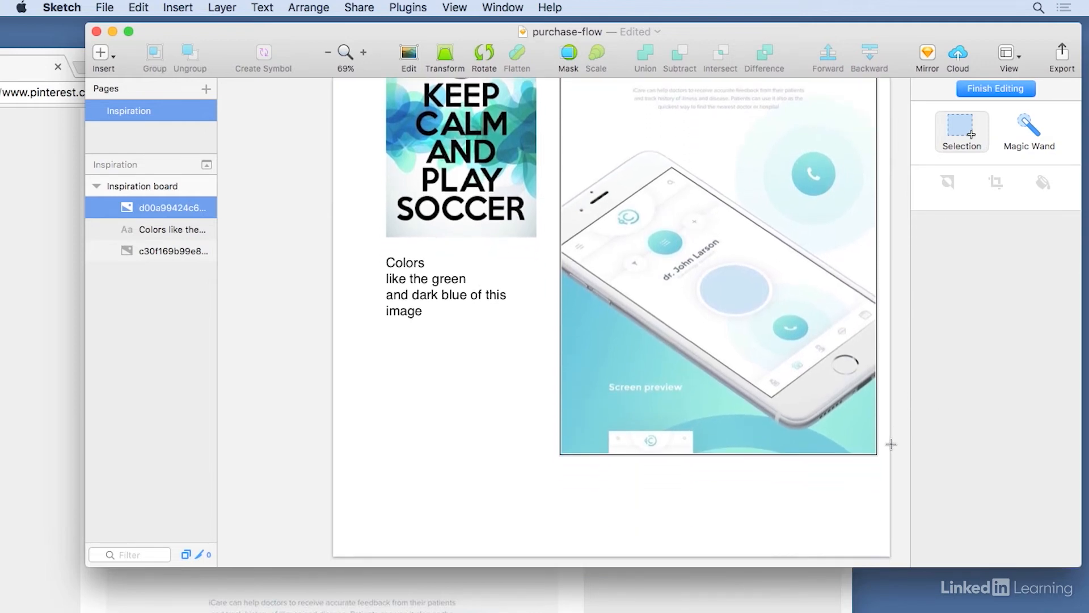
click(533, 341)
drag(721, 188, 726, 292)
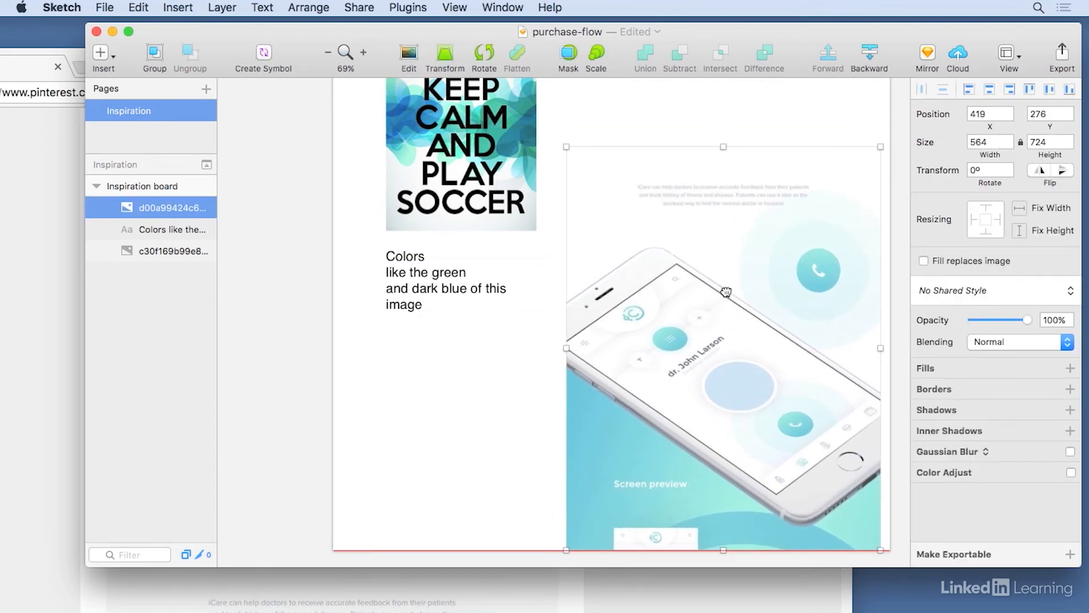
Duplicate the color note into the empty space below the original, beside the phone image.
scroll(476, 352, up, 2)
click(422, 322)
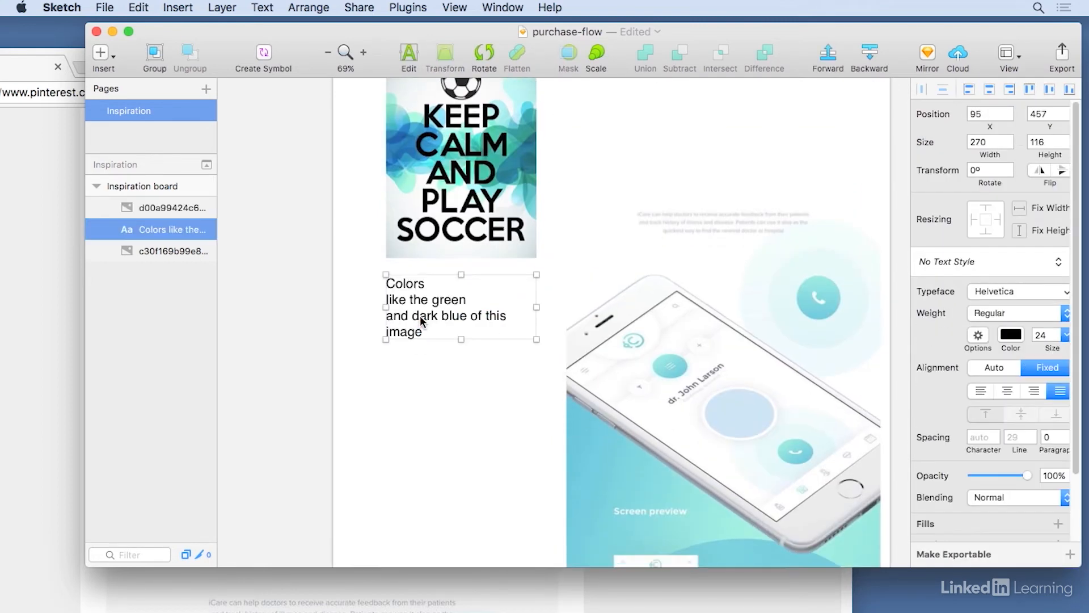
drag(421, 320, 445, 478)
Rewrite the duplicated note as "Like the shapes" and "and this design" on two lines, and move it beside the phone image's lower part.
double_click(441, 466)
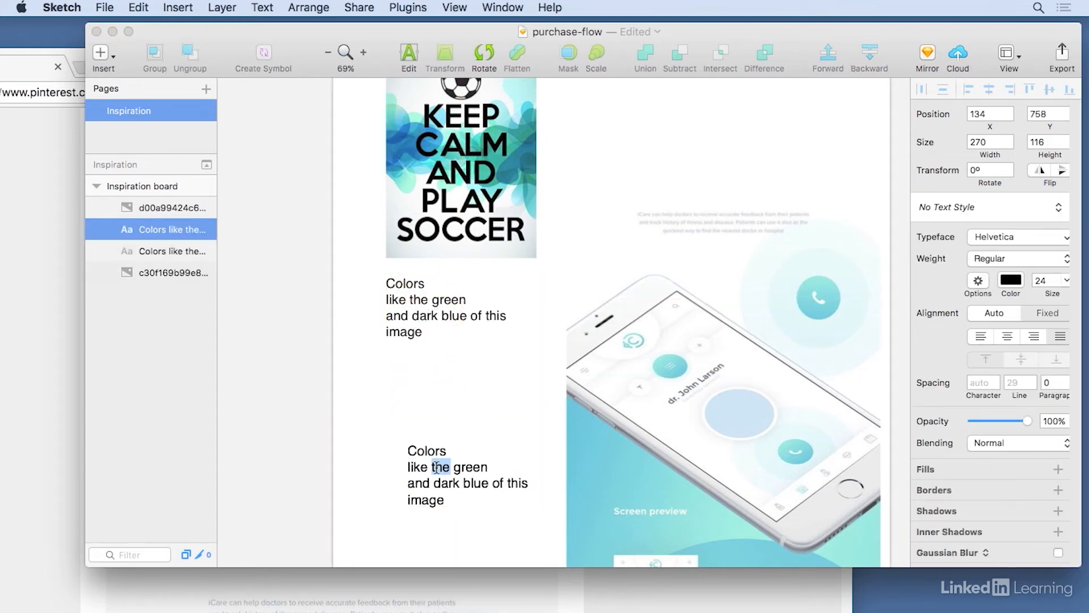
key(super+a)
text(Like)
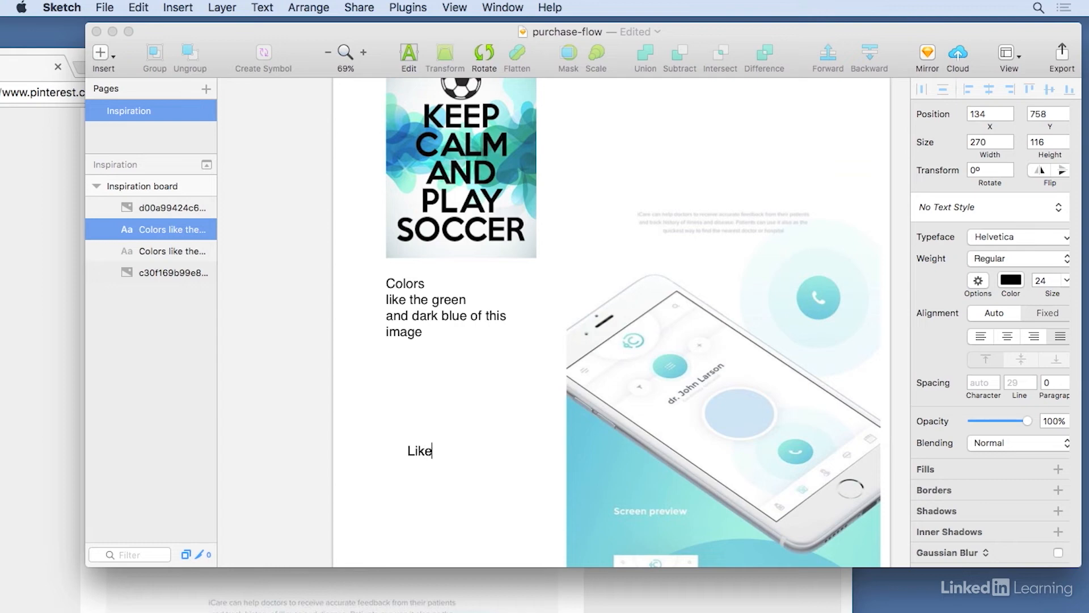
text( the shapes)
key(Return)
text(and this design)
key(Escape)
drag(435, 460, 426, 542)
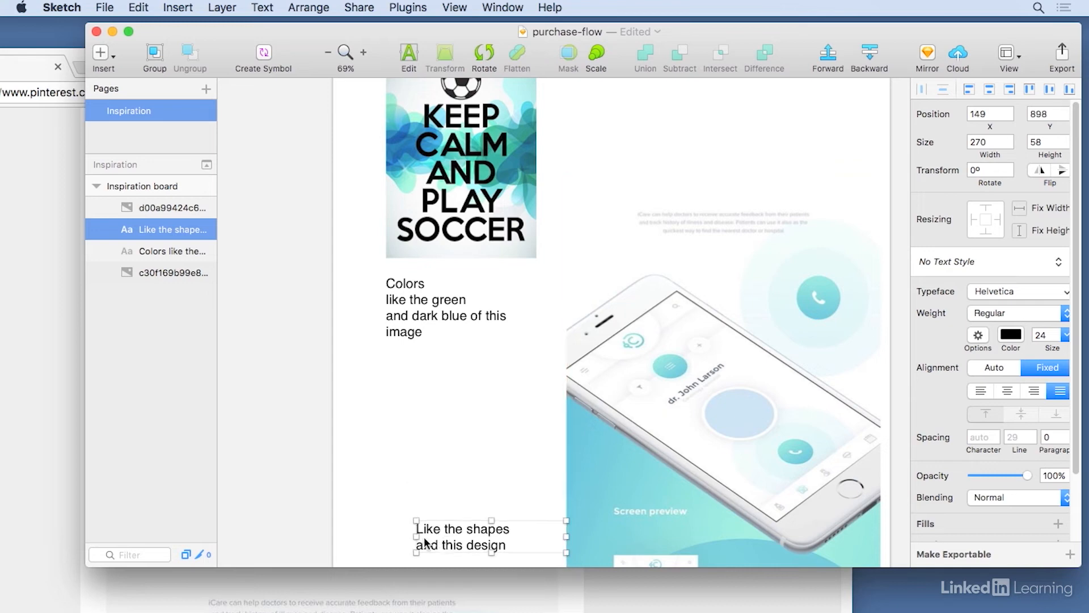
click(484, 381)
Return to Pinterest in Chrome, close the iCare pin and search for "ui mobile products".
click(47, 214)
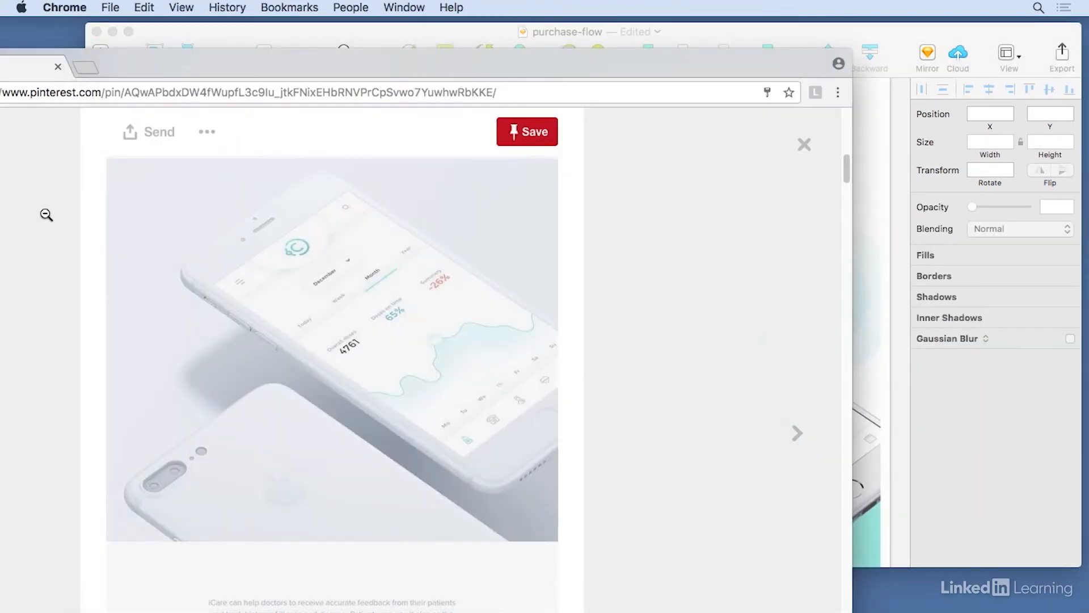
drag(228, 66, 407, 63)
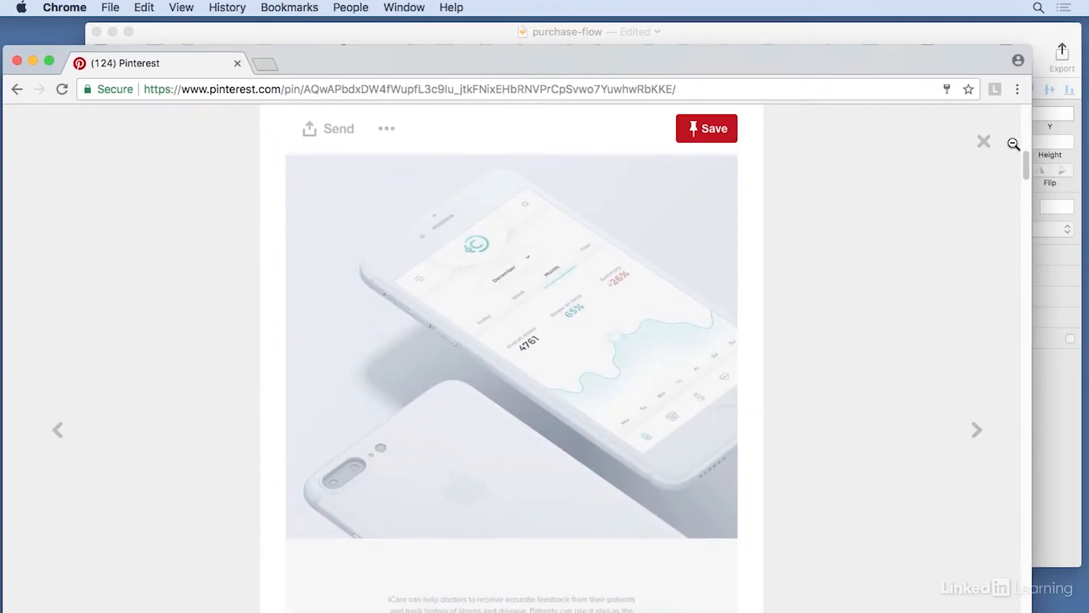
click(984, 141)
click(326, 135)
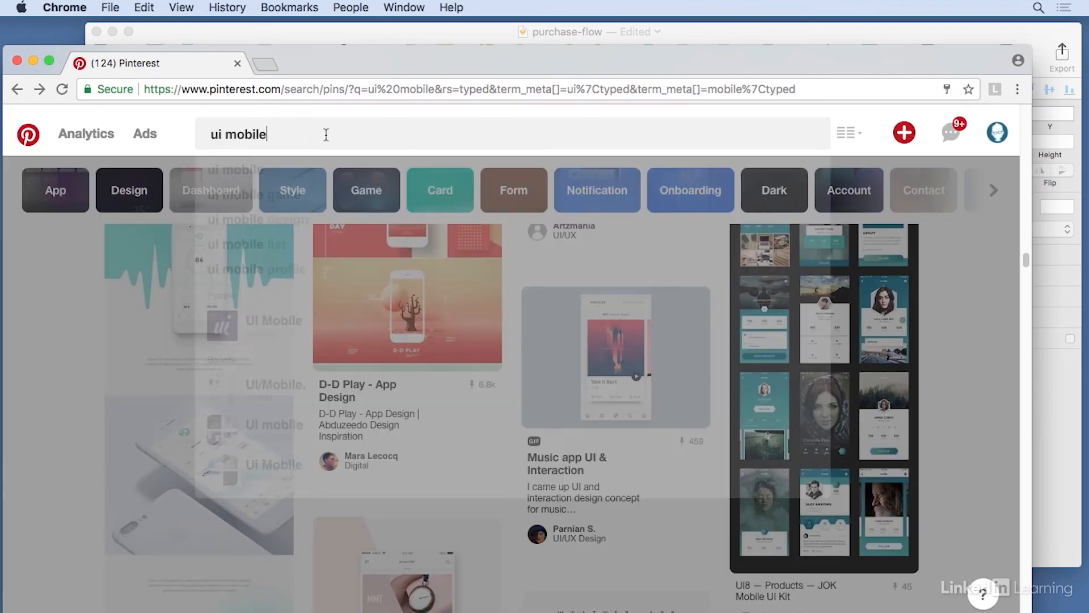
text(products)
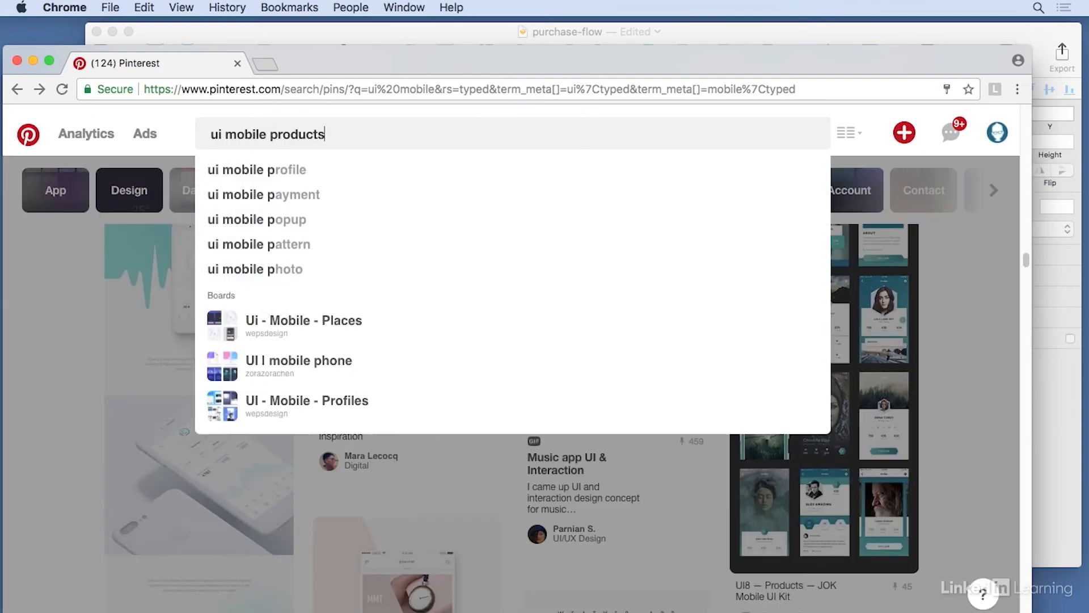
key(Return)
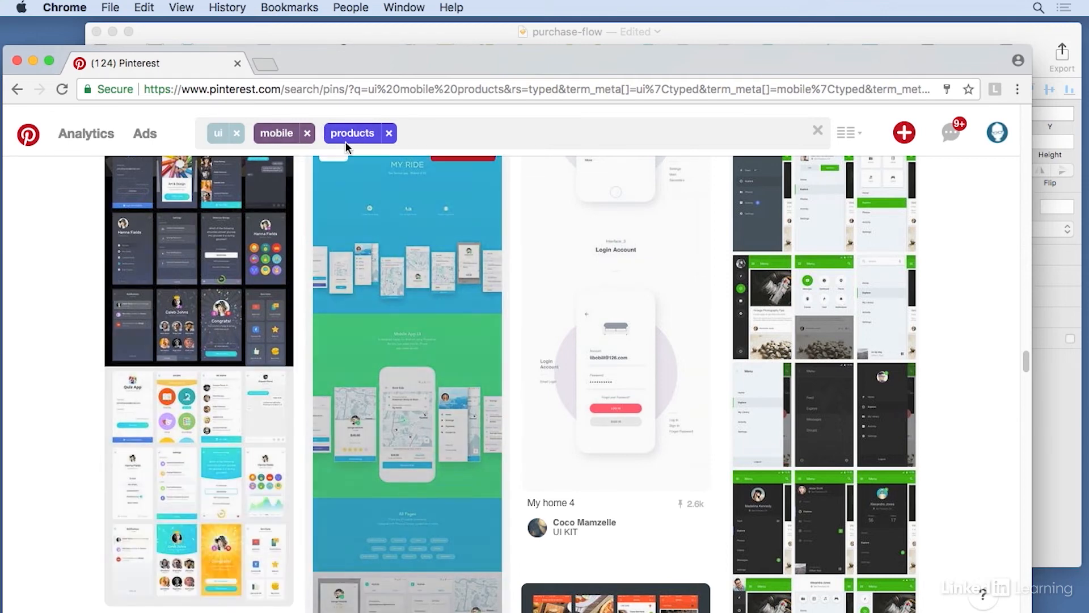
Open the surfing-themed "Most Recent" products page header pin and move the browser window aside to expose the Sketch board.
drag(1027, 356, 1007, 388)
mouse_move(828, 319)
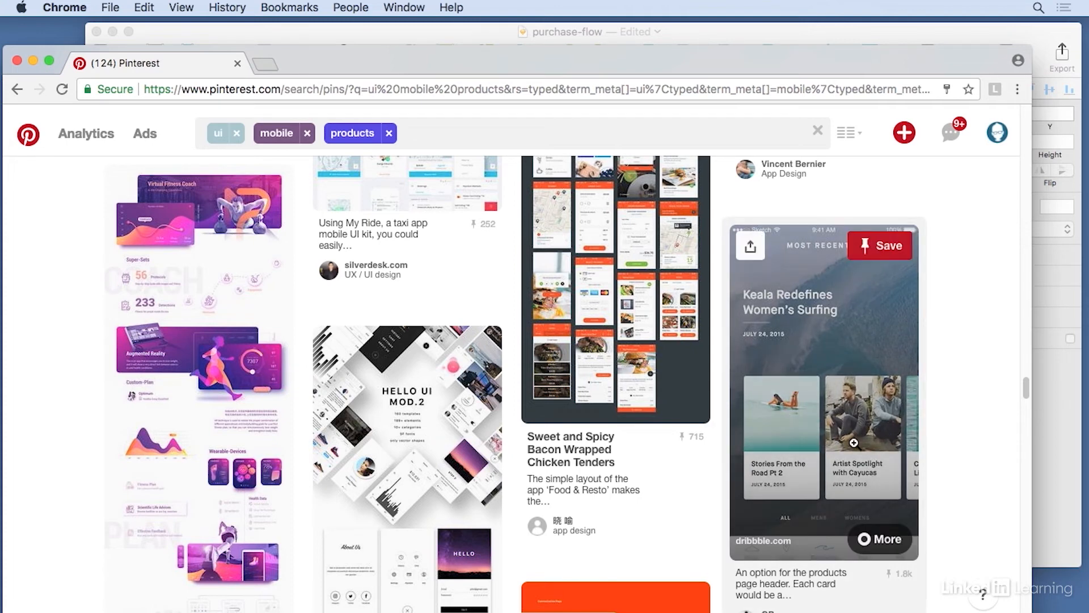
click(841, 418)
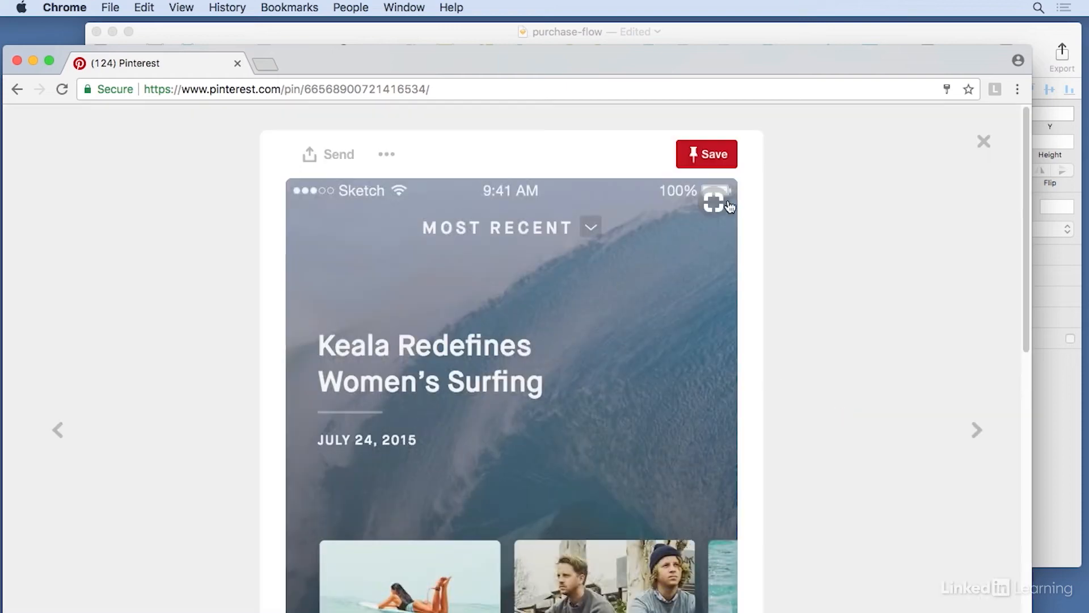
drag(812, 65, 540, 49)
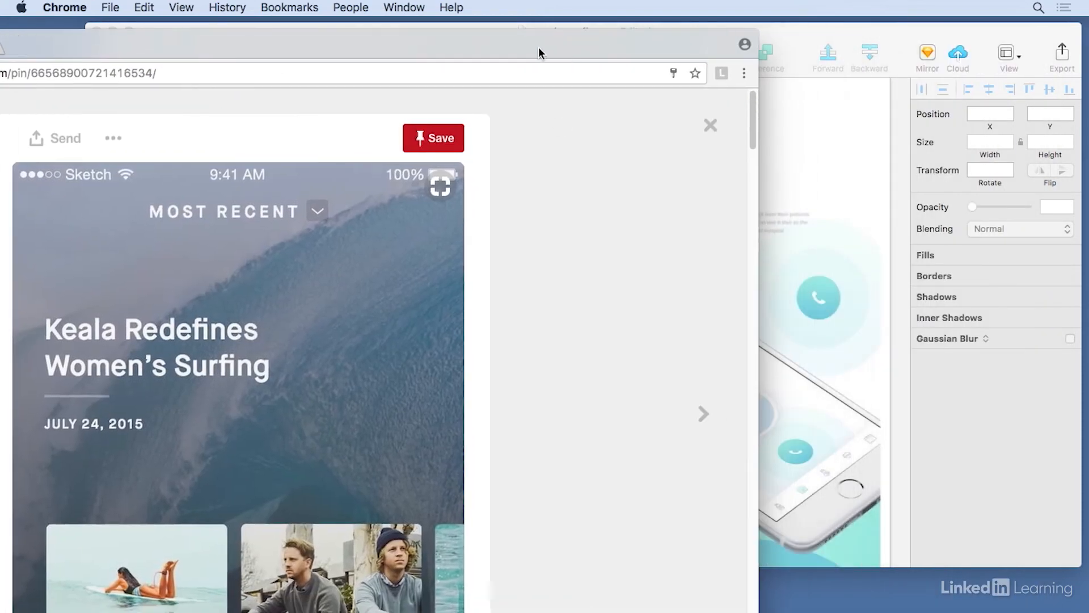
Bring the surfing app pin's image into the Sketch board, close the Pinterest page and enlarge the Sketch window to fill the screen.
mouse_move(253, 312)
mouse_down()
mouse_move(622, 355)
mouse_move(854, 156)
mouse_move(849, 146)
mouse_up()
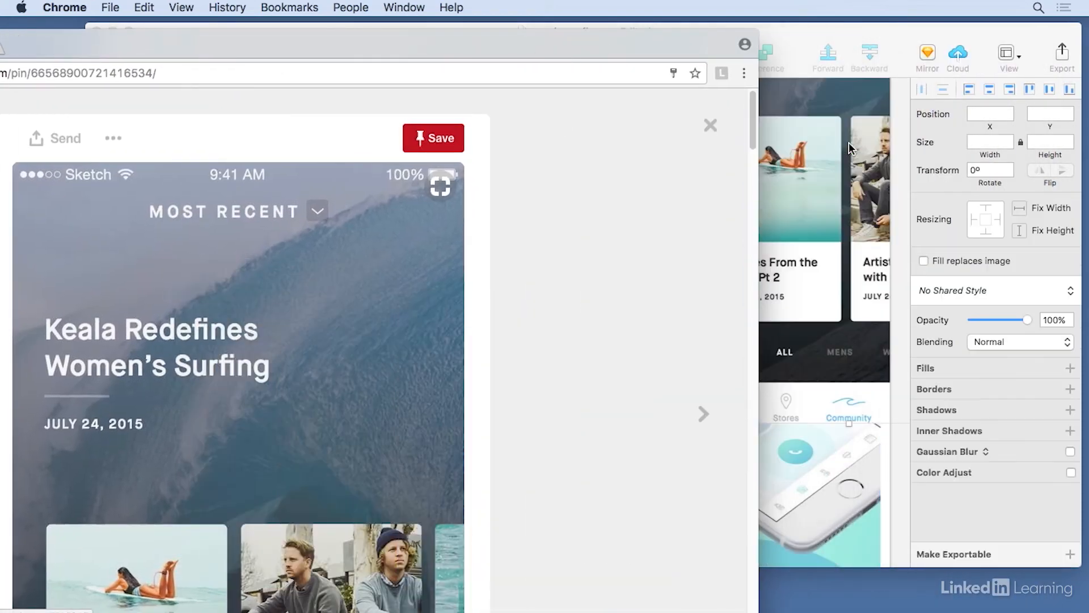
mouse_move(120, 42)
mouse_down()
mouse_move(526, 54)
mouse_move(454, 17)
mouse_up()
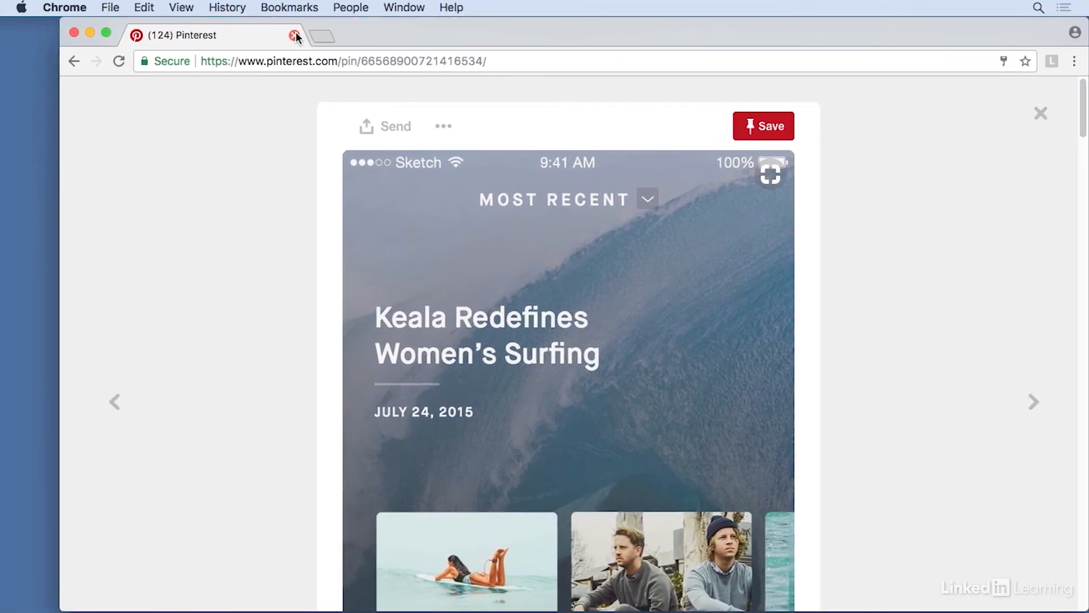
key(super+w)
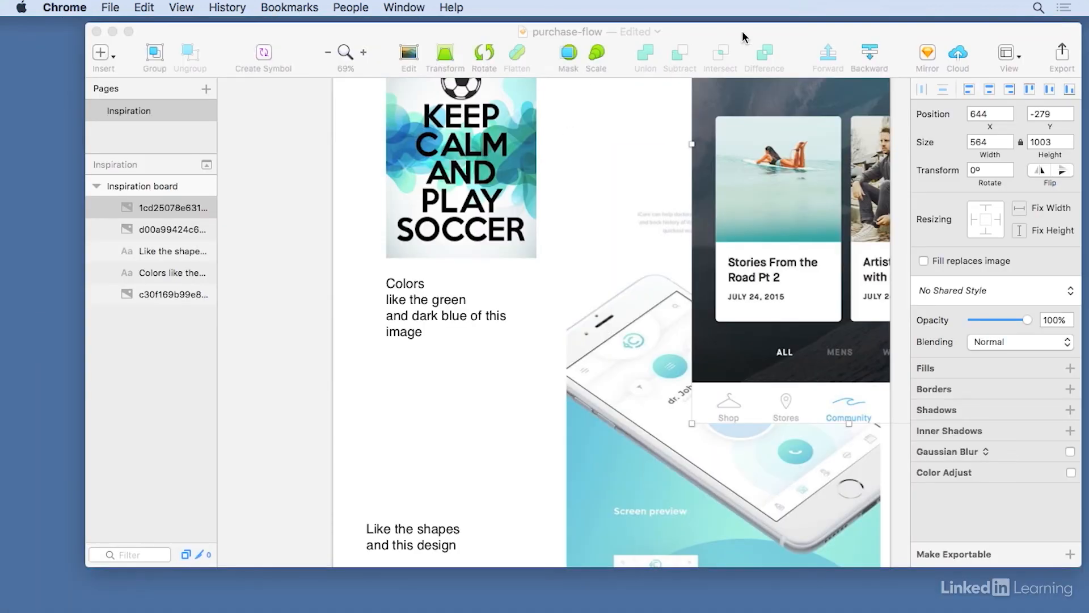
drag(742, 31, 667, 25)
click(53, 26)
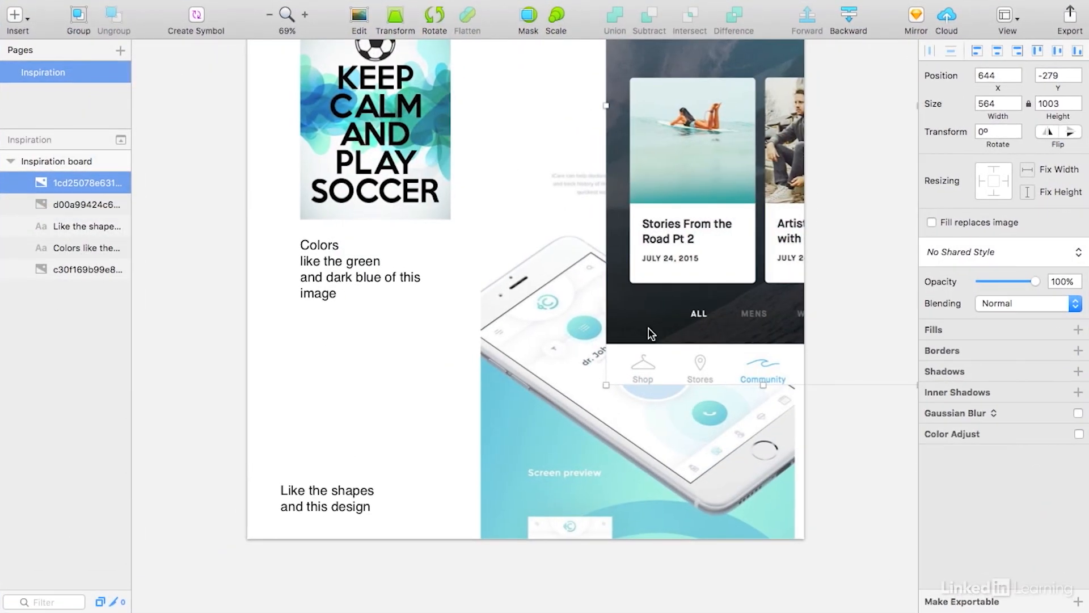
Scale the surfing app image down to about 276 by 491 and place it beside the soccer poster, above the phone image.
drag(696, 163, 635, 372)
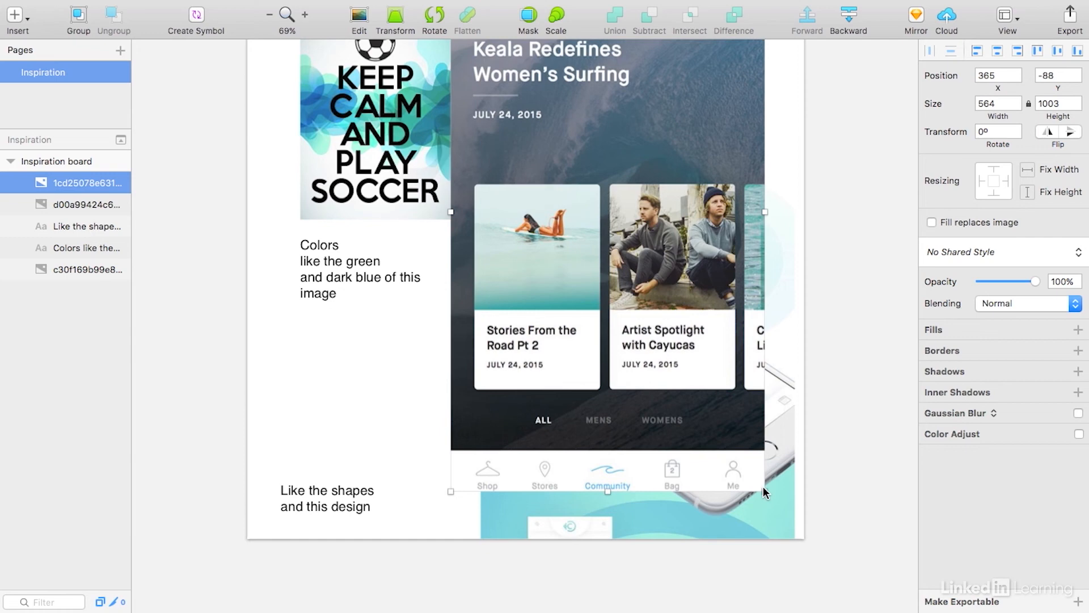
drag(765, 491, 595, 215)
drag(526, 155, 647, 227)
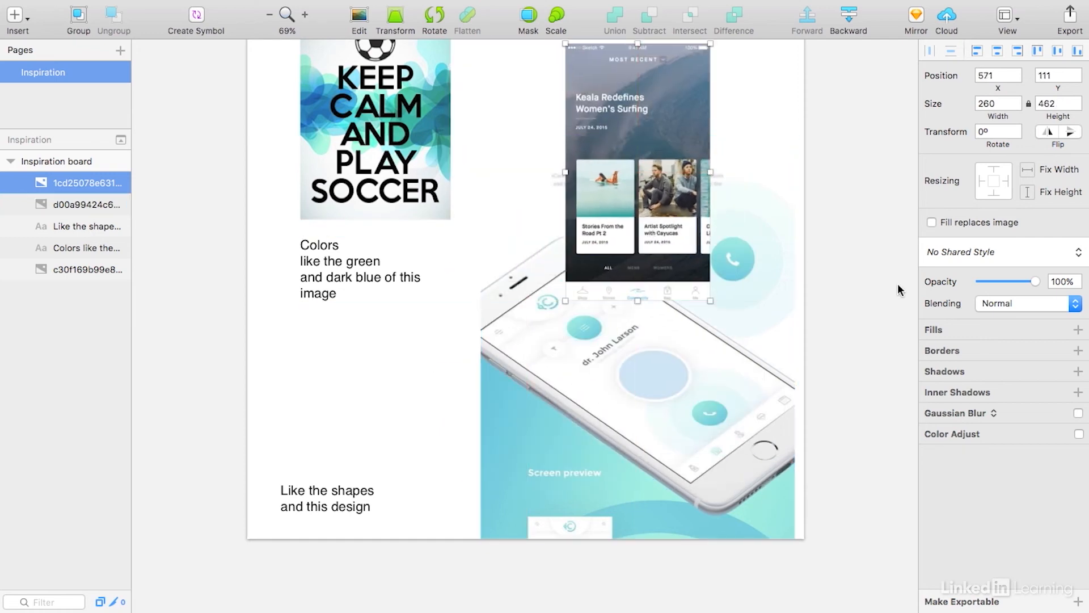
scroll(898, 282, up, 5)
drag(634, 281, 617, 226)
drag(693, 347, 725, 364)
drag(681, 261, 634, 259)
Move the "Like the shapes" note up under the color note, and place a copy beside the surfing app image, narrowed to about 176 wide.
click(335, 597)
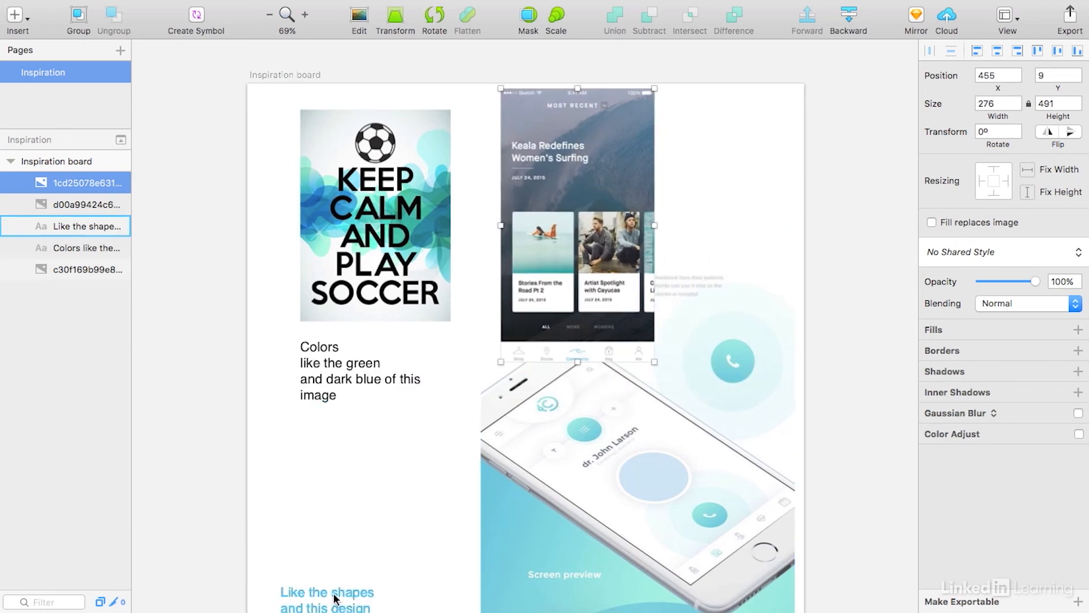
drag(335, 598, 758, 126)
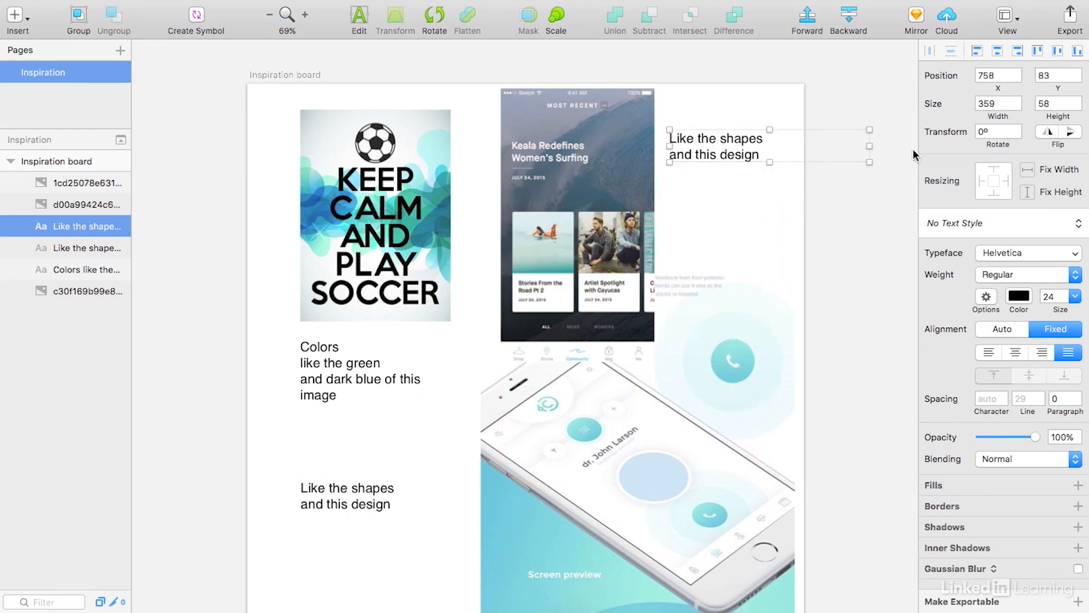
drag(870, 145, 770, 161)
Rewrite the copied note beside the surfing app image as "really like the side scrolling approach".
double_click(747, 150)
key(super+a)
text(real)
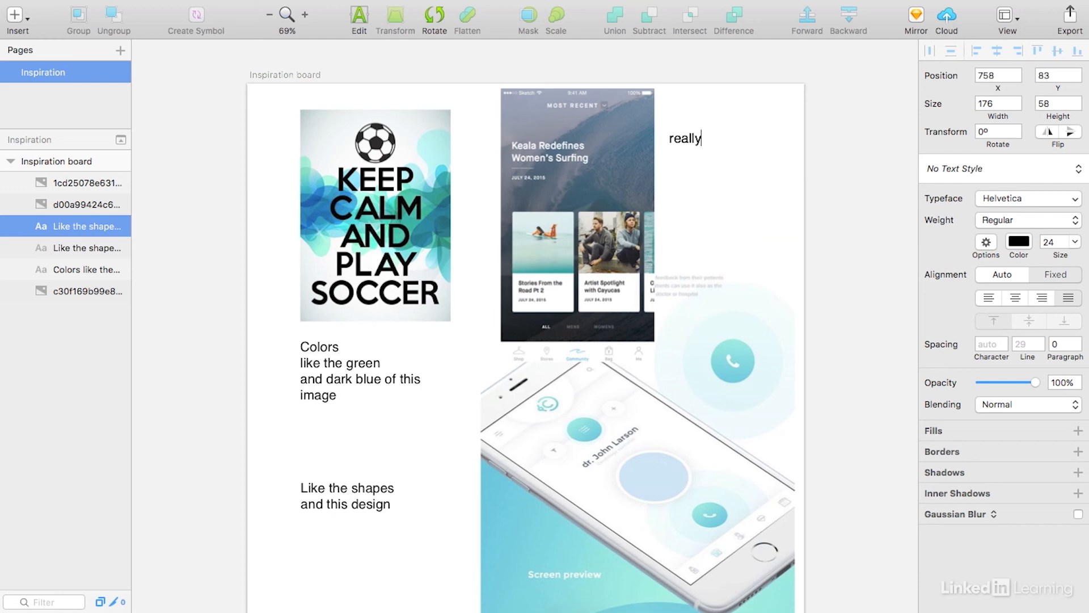
text(ly like the side scrolling)
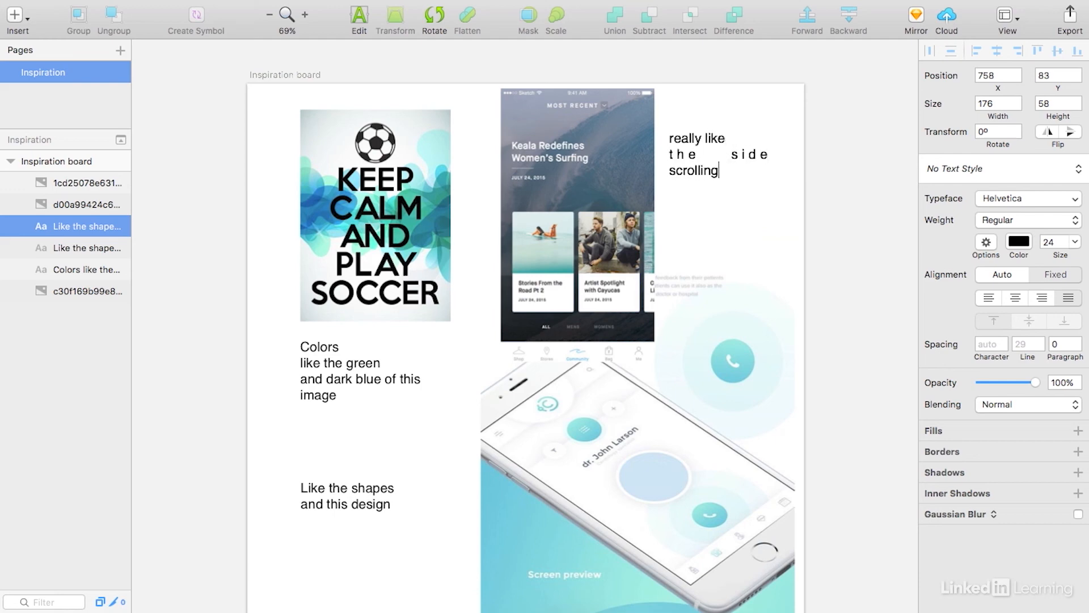
text( approach)
key(Escape)
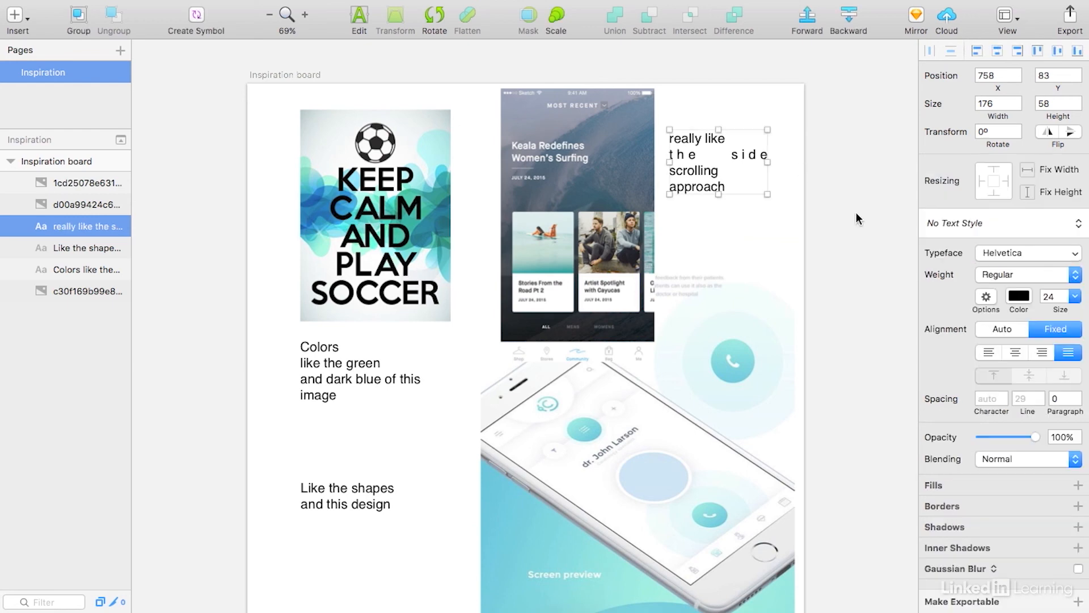